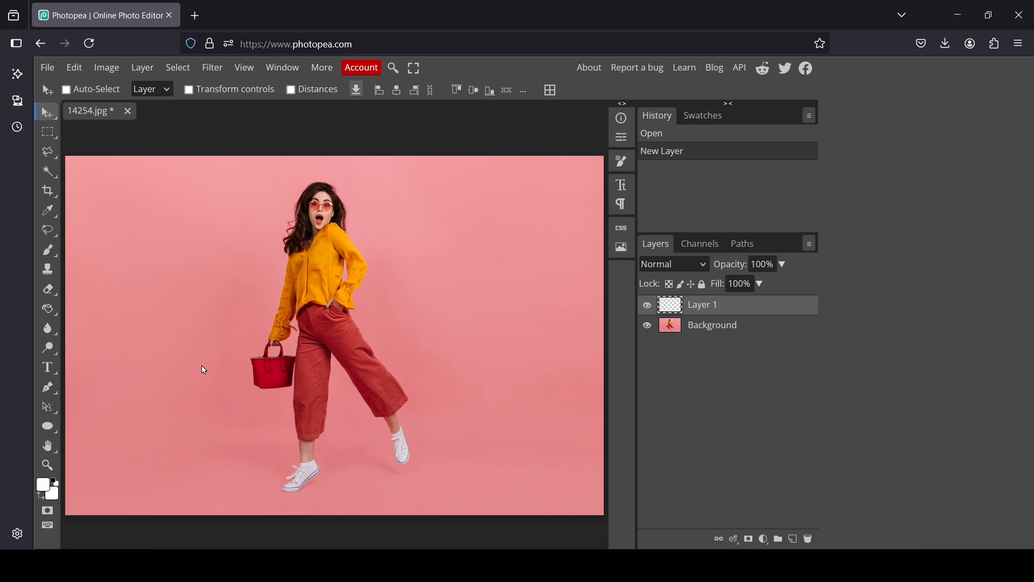
Step: Fill Layer 1 with white using the Paint Bucket and move it below the Background layer
{"action": "left_click", "coordinate": [51, 312]}
{"action": "left_click", "coordinate": [128, 330]}
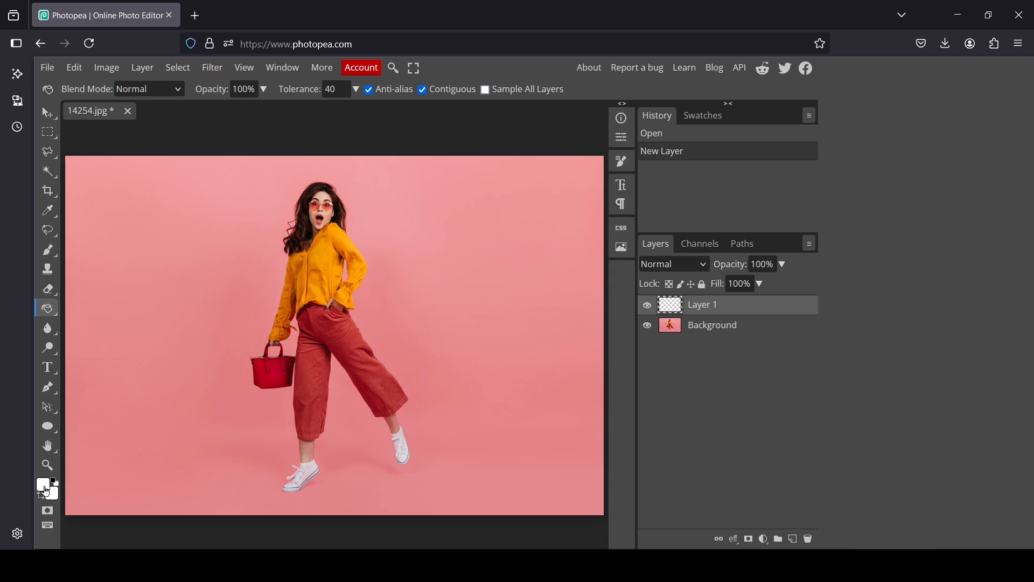
{"action": "left_click", "coordinate": [211, 353]}
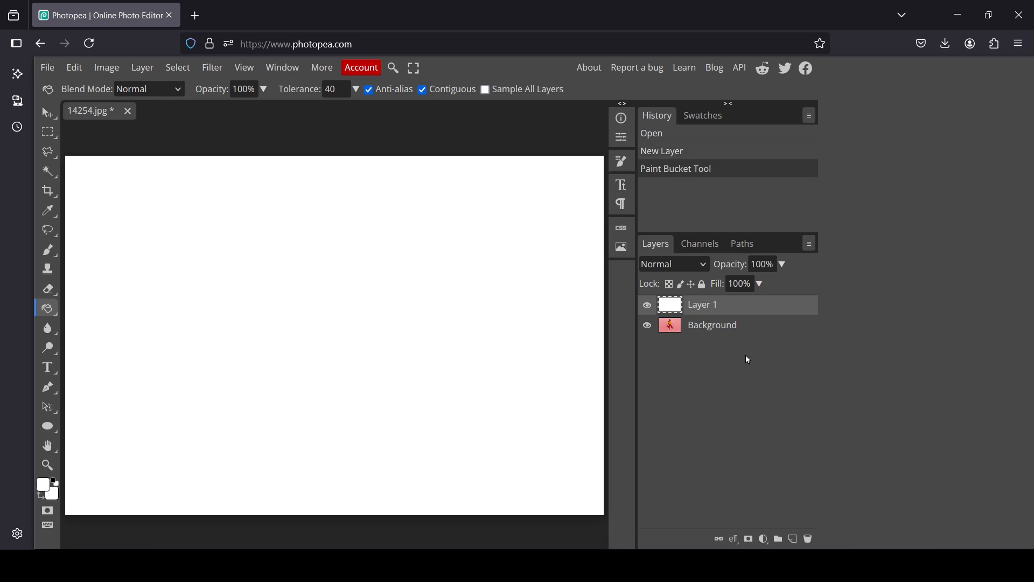
{"action": "left_click_drag", "start_coordinate": [714, 307], "coordinate": [716, 330]}
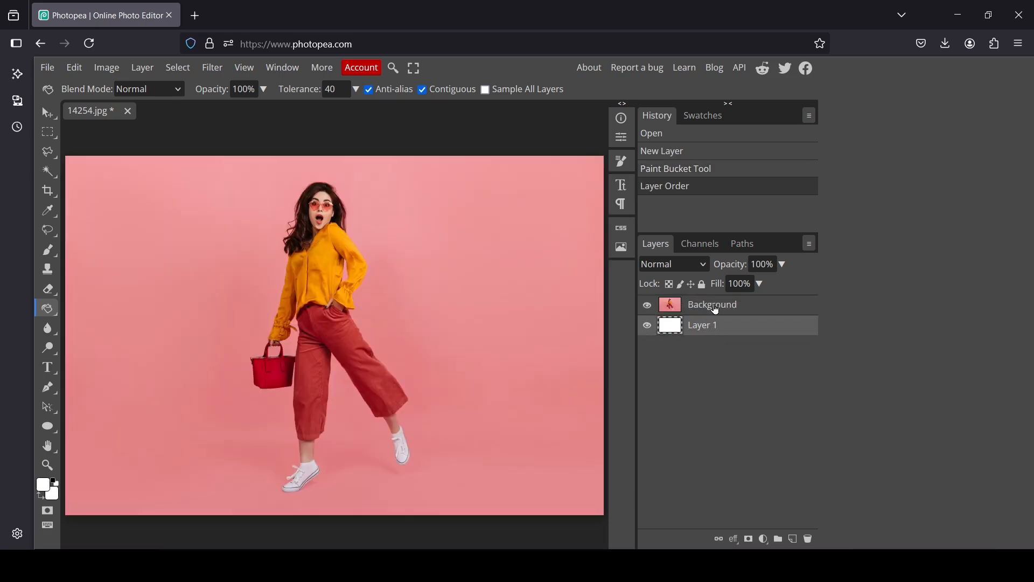
Step: Draw a black rectangle shape across the woman's waist and legs, on a new layer above the Background layer
{"action": "left_click", "coordinate": [715, 307]}
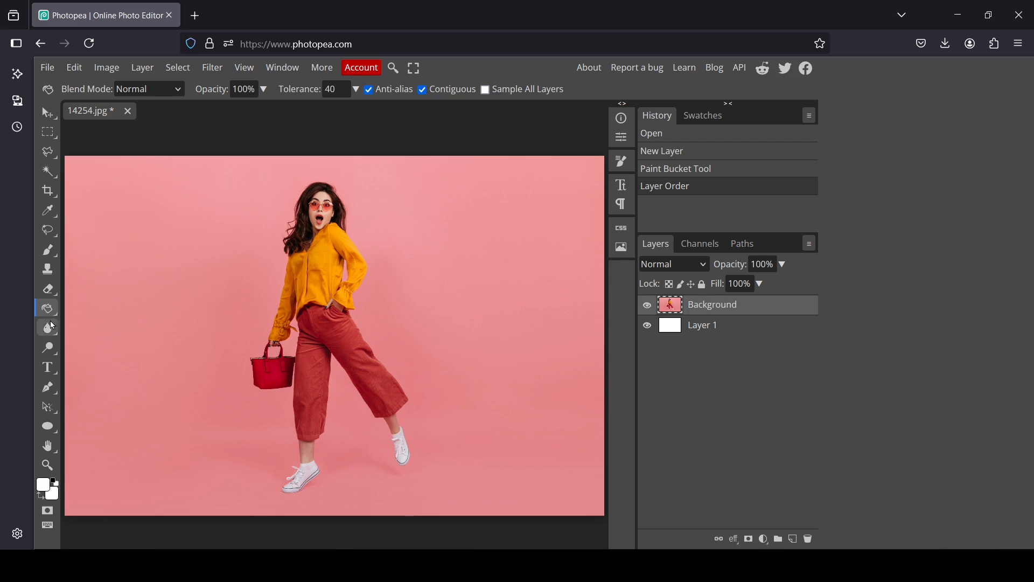
{"action": "left_click", "coordinate": [45, 431]}
{"action": "left_click", "coordinate": [110, 428]}
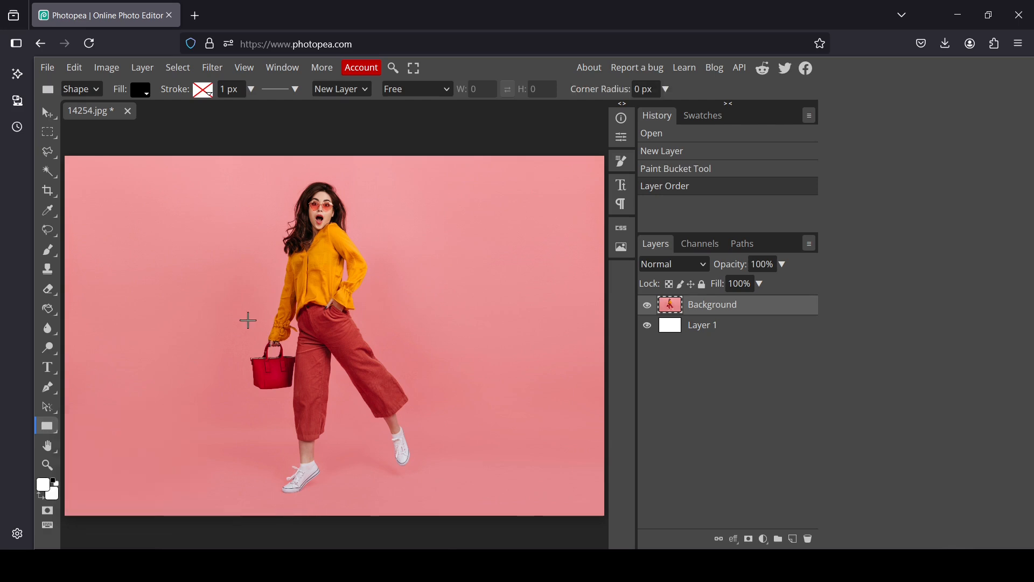
{"action": "left_click_drag", "start_coordinate": [224, 281], "coordinate": [436, 416]}
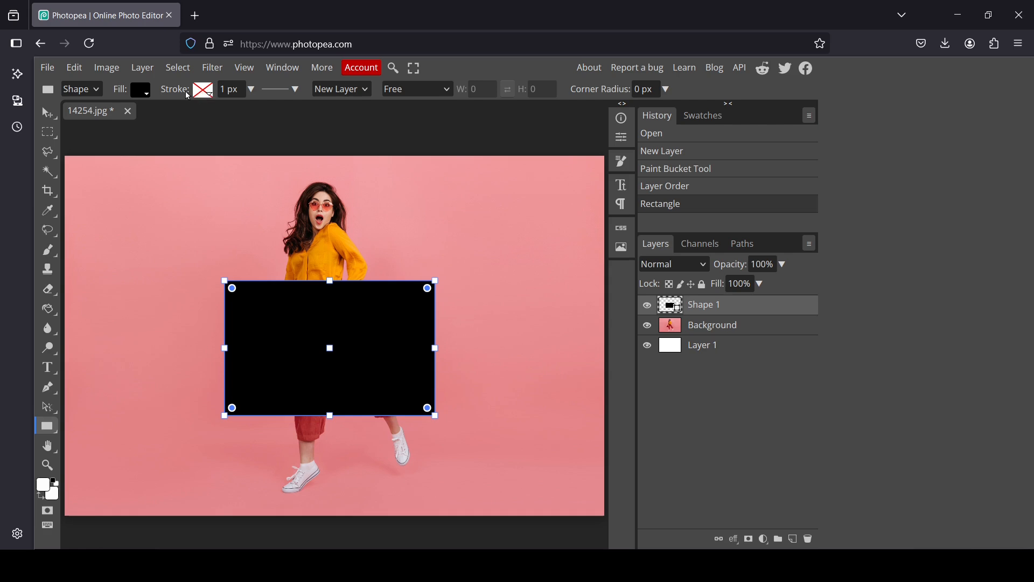
Step: Give the rectangle a linear black-to-white gradient fill with angle -43°, scale 104% and X offset 13%
{"action": "left_click", "coordinate": [207, 92]}
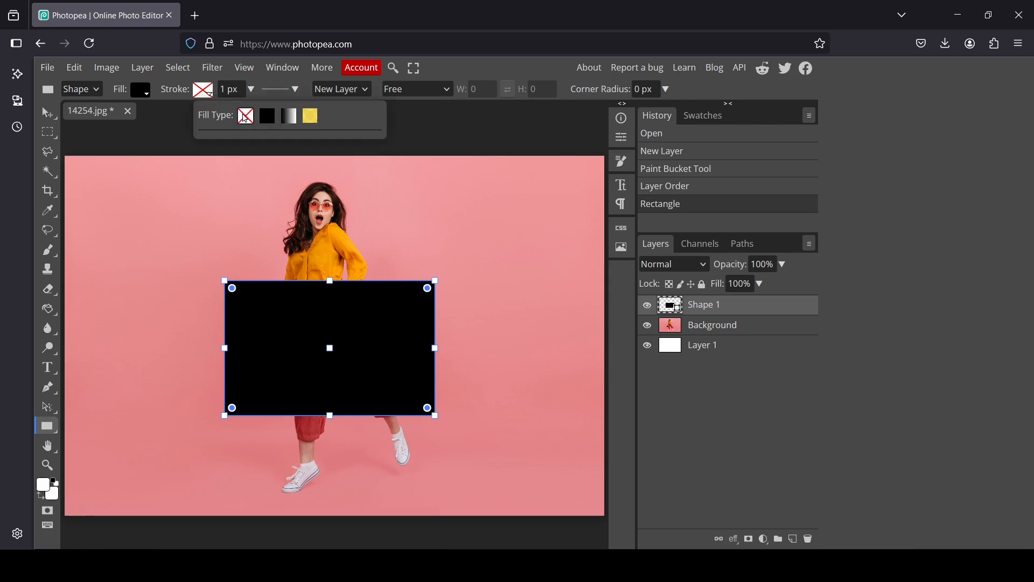
{"action": "left_click", "coordinate": [200, 92]}
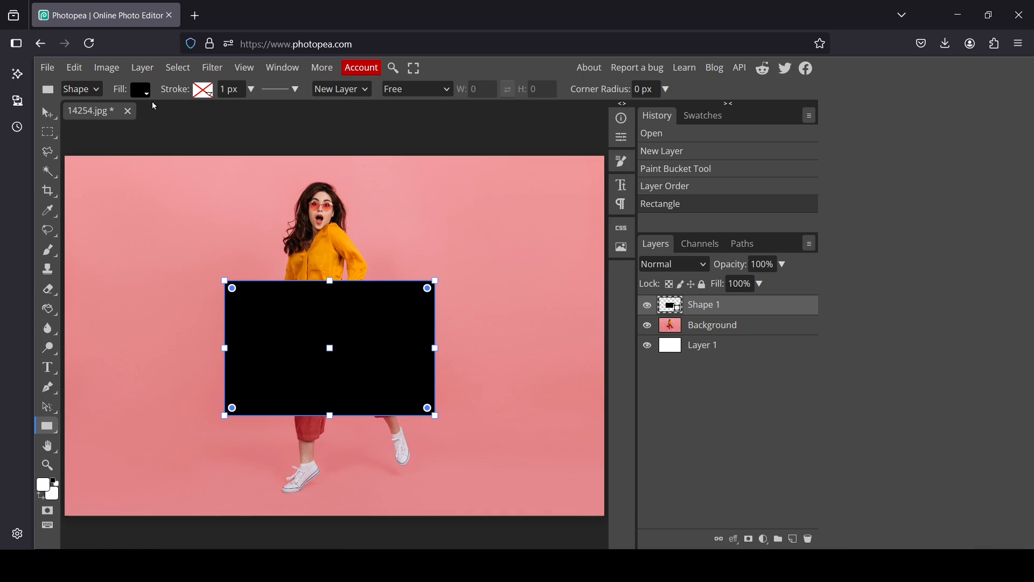
{"action": "left_click", "coordinate": [144, 93]}
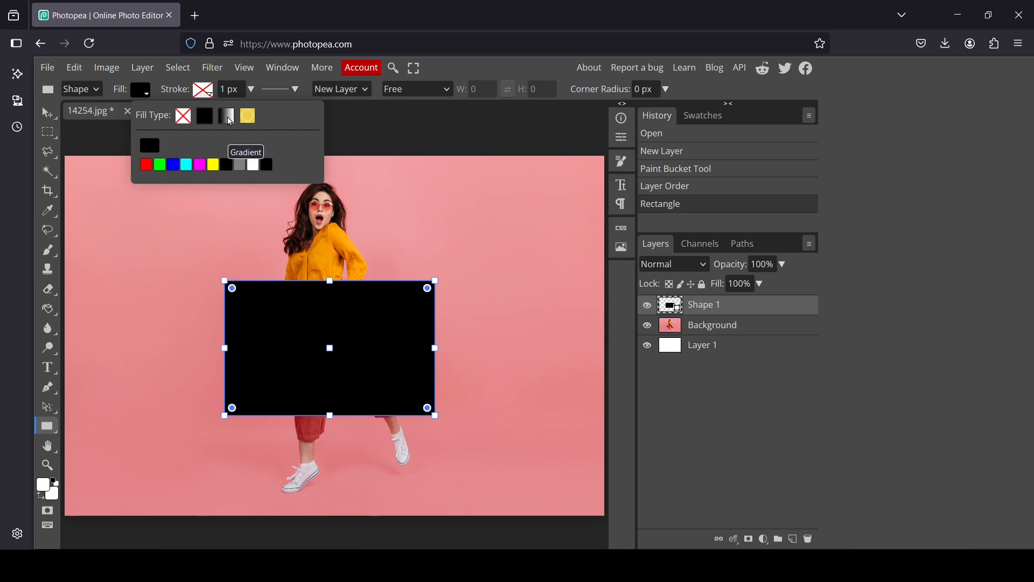
{"action": "left_click", "coordinate": [231, 117]}
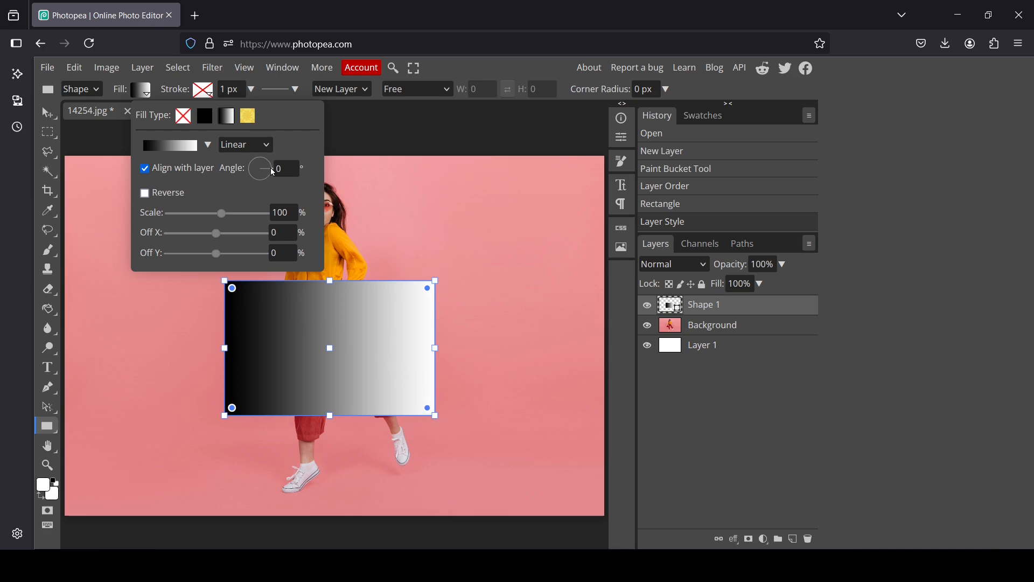
{"action": "left_click_drag", "start_coordinate": [273, 173], "coordinate": [271, 182]}
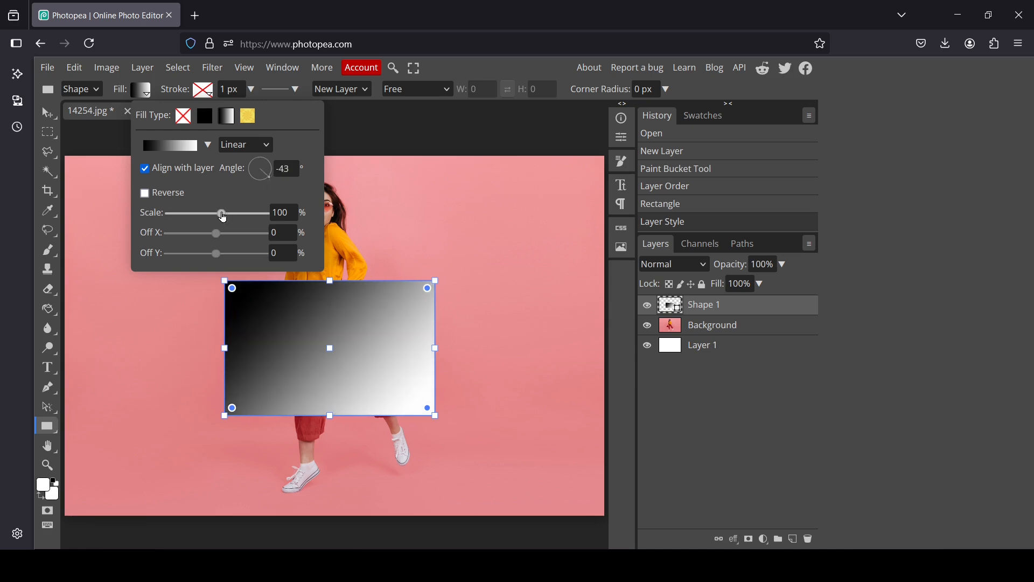
{"action": "left_click_drag", "start_coordinate": [222, 214], "coordinate": [224, 239]}
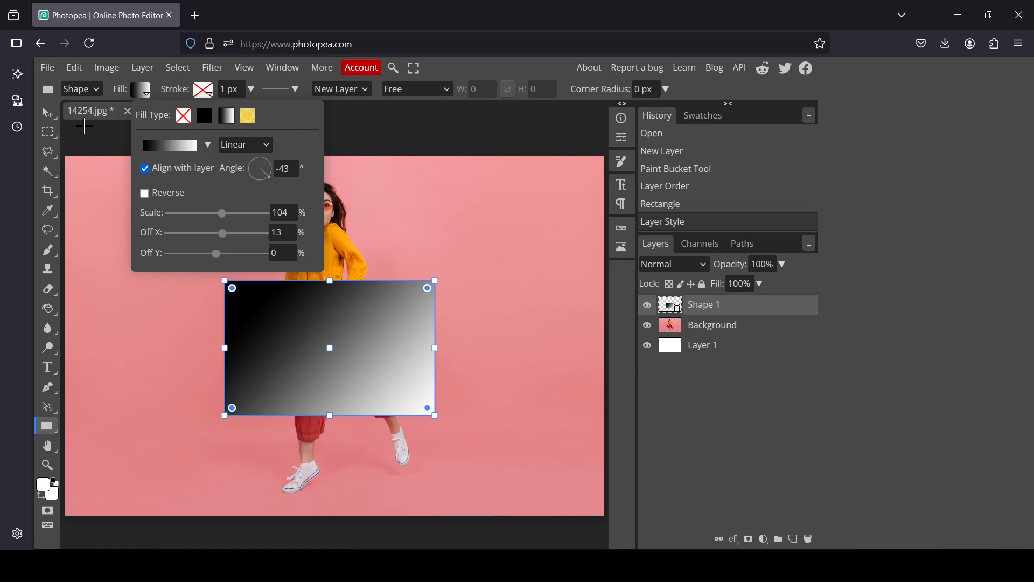
Step: Move the gradient rectangle into the lower-right corner of the photo, flush with both edges
{"action": "key", "text": "v"}
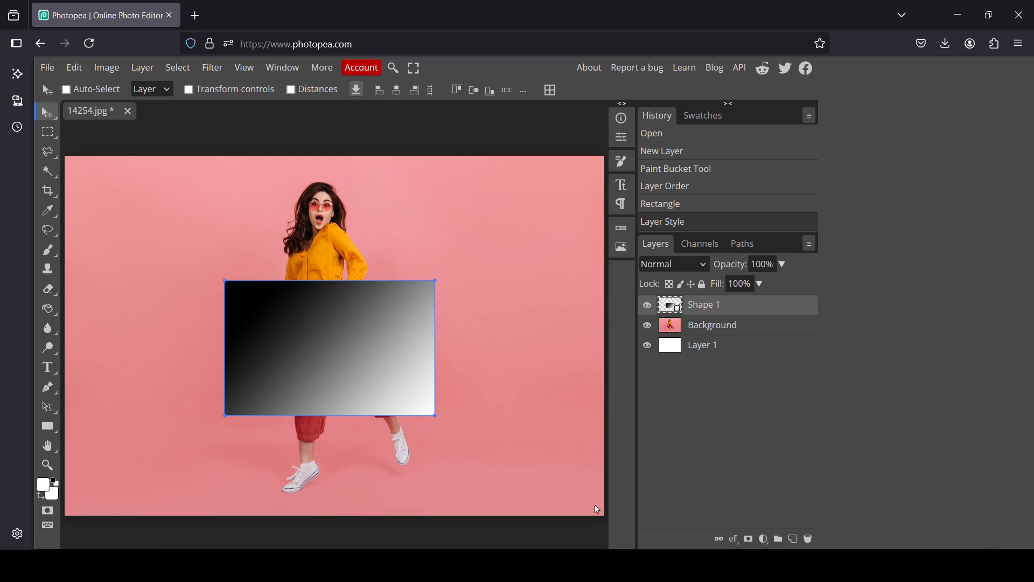
{"action": "left_click_drag", "start_coordinate": [355, 340], "coordinate": [524, 438]}
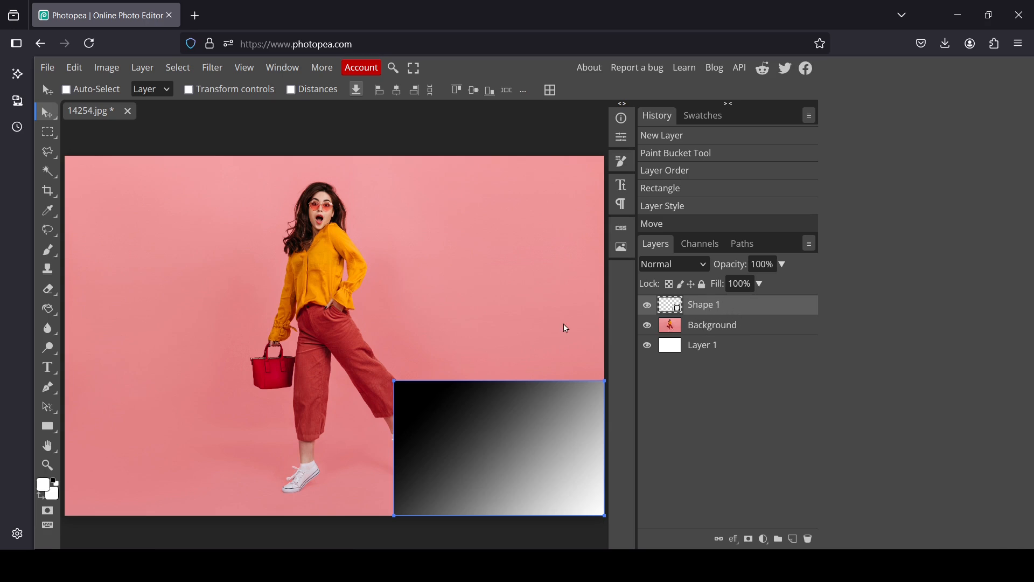
{"action": "left_click", "coordinate": [651, 310]}
{"action": "left_click", "coordinate": [652, 311]}
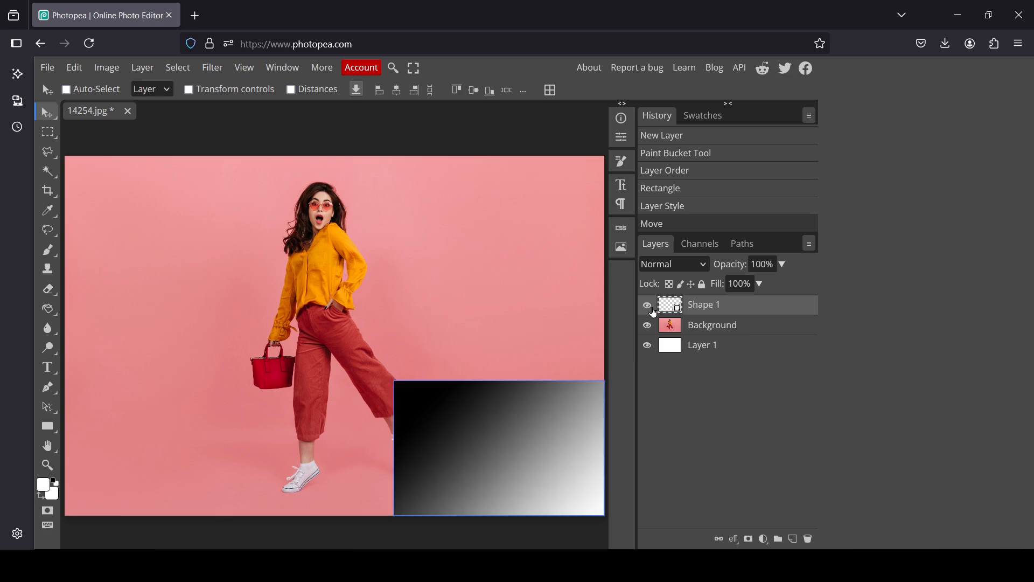
Step: Convert the Shape 1 and Background layers together into one smart object
{"action": "left_click", "coordinate": [734, 328]}
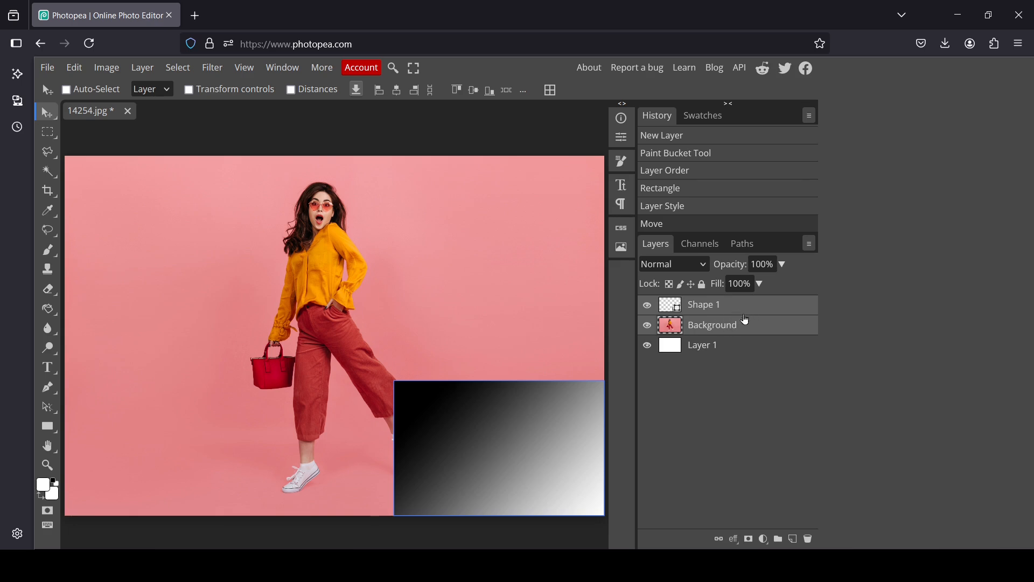
{"action": "right_click", "coordinate": [712, 311]}
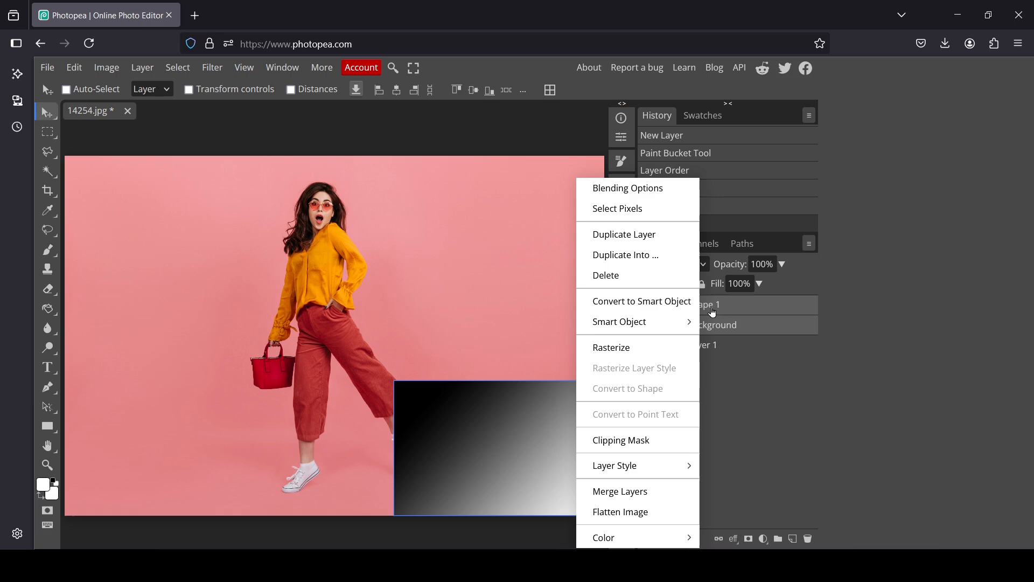
{"action": "left_click", "coordinate": [677, 310]}
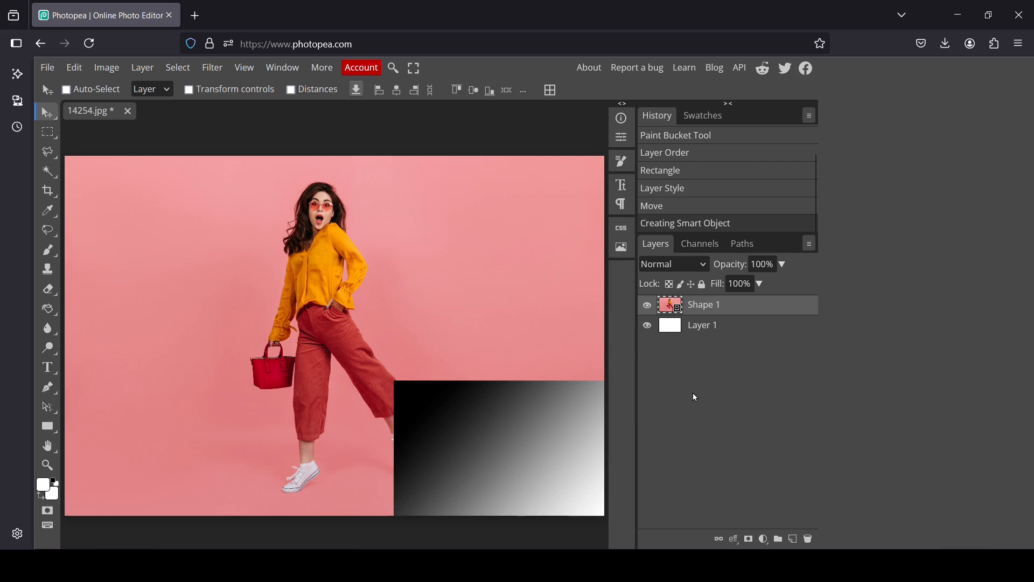
Step: Open the smart object's contents to check the layers inside, and close the document without saving
{"action": "double_click", "coordinate": [677, 308]}
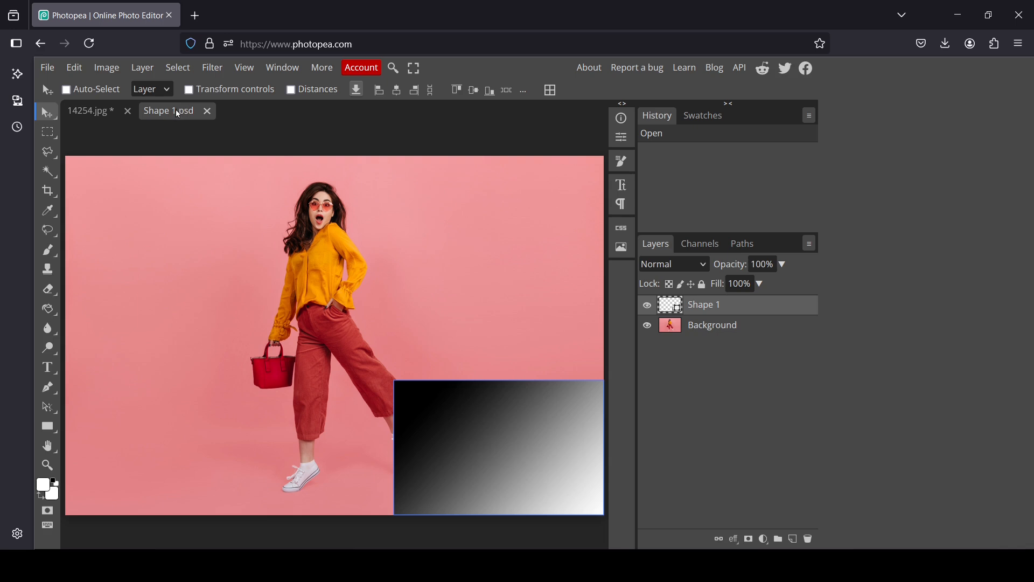
{"action": "left_click", "coordinate": [644, 311]}
{"action": "left_click", "coordinate": [644, 311]}
{"action": "left_click", "coordinate": [214, 112]}
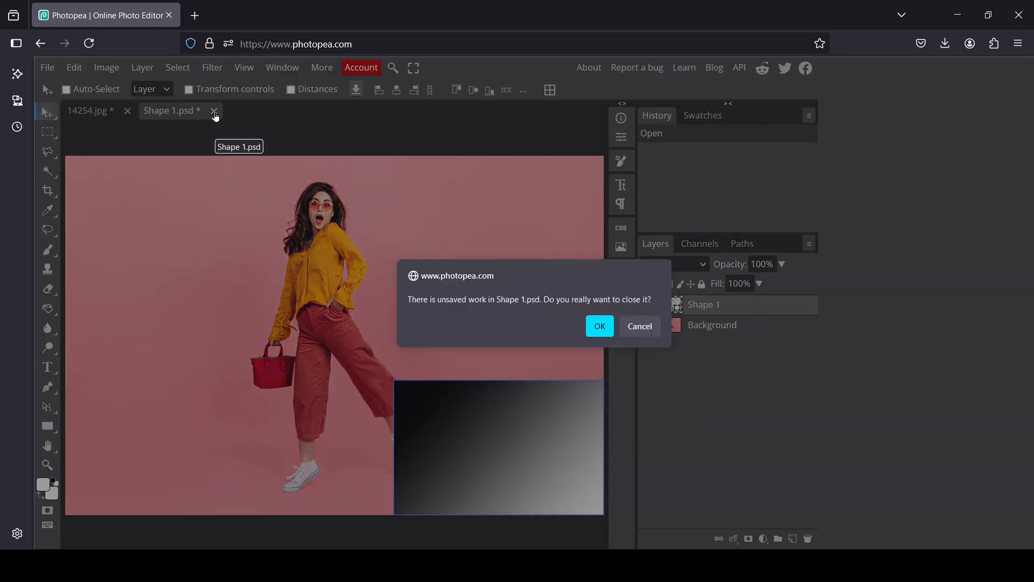
{"action": "left_click", "coordinate": [610, 332]}
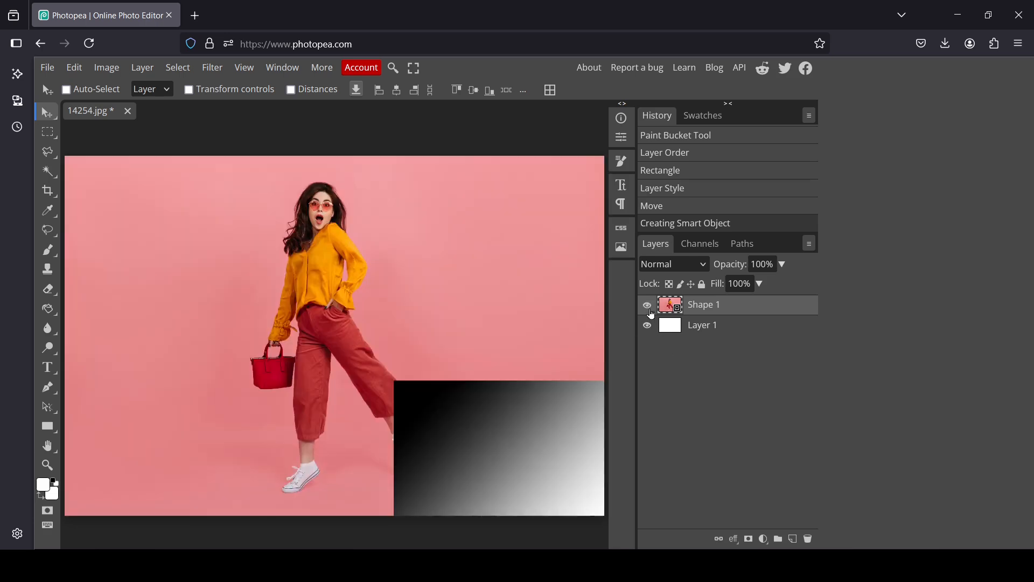
Step: Warp the smart object by pulling its lower-right corner inward to the woman's hip, forming a page curl
{"action": "left_click", "coordinate": [75, 67]}
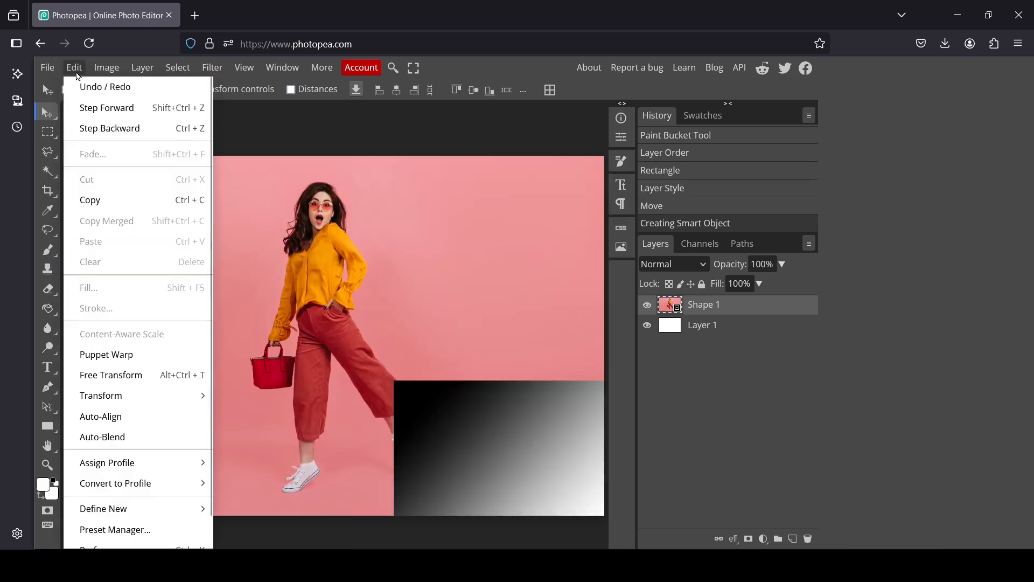
{"action": "mouse_move", "coordinate": [151, 396]}
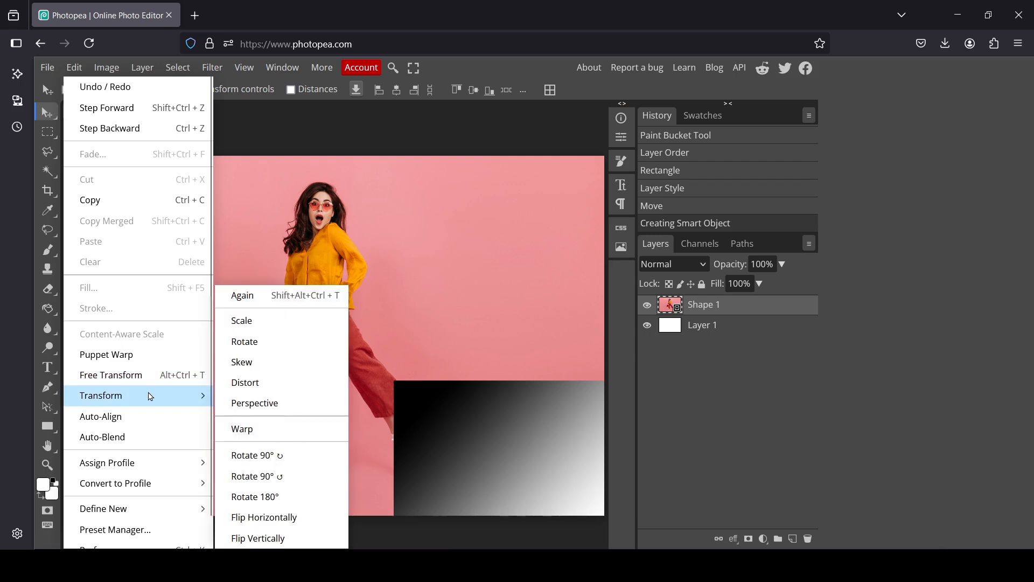
{"action": "left_click", "coordinate": [253, 433]}
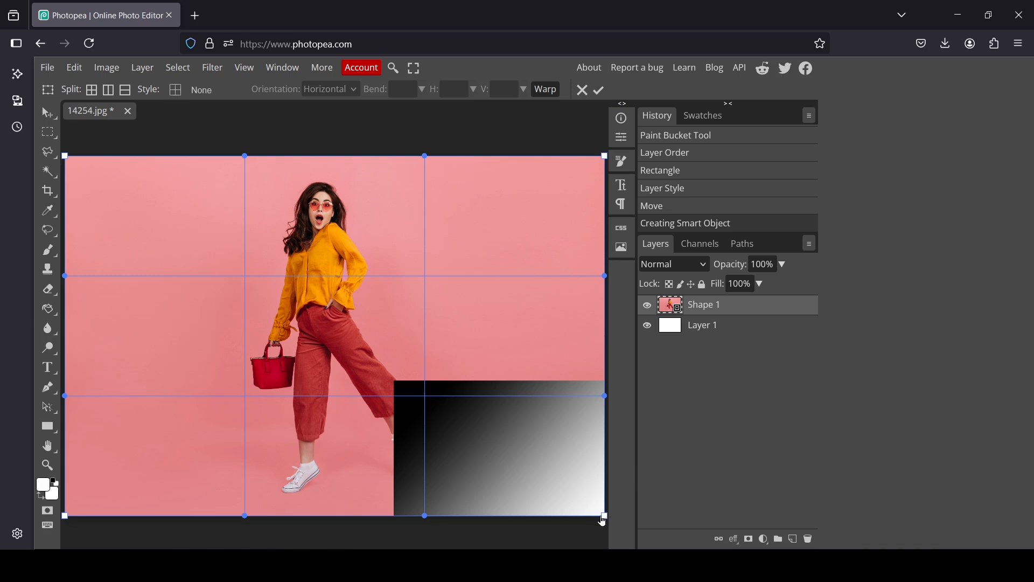
{"action": "left_click_drag", "start_coordinate": [605, 520], "coordinate": [314, 330]}
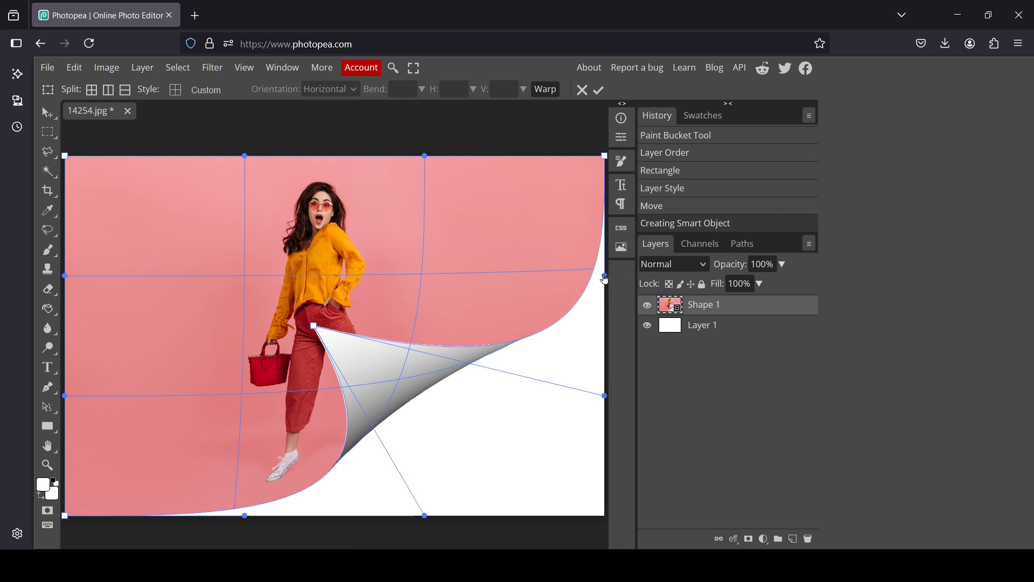
Step: Refine the curl by slightly shifting the warp handles on the right and bottom edges, and apply the warp
{"action": "left_click_drag", "start_coordinate": [606, 278], "coordinate": [609, 280]}
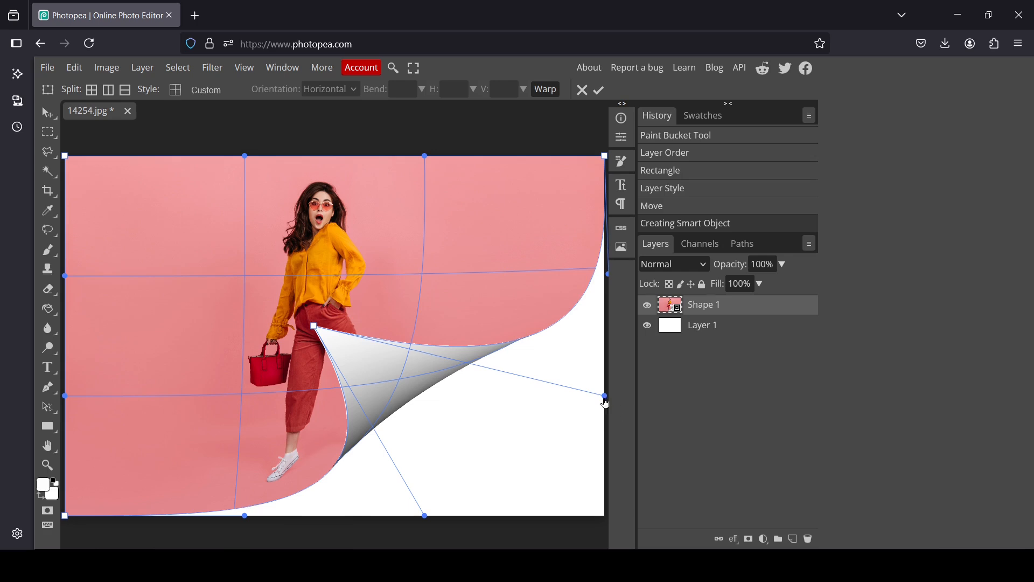
{"action": "left_click_drag", "start_coordinate": [245, 521], "coordinate": [242, 518]}
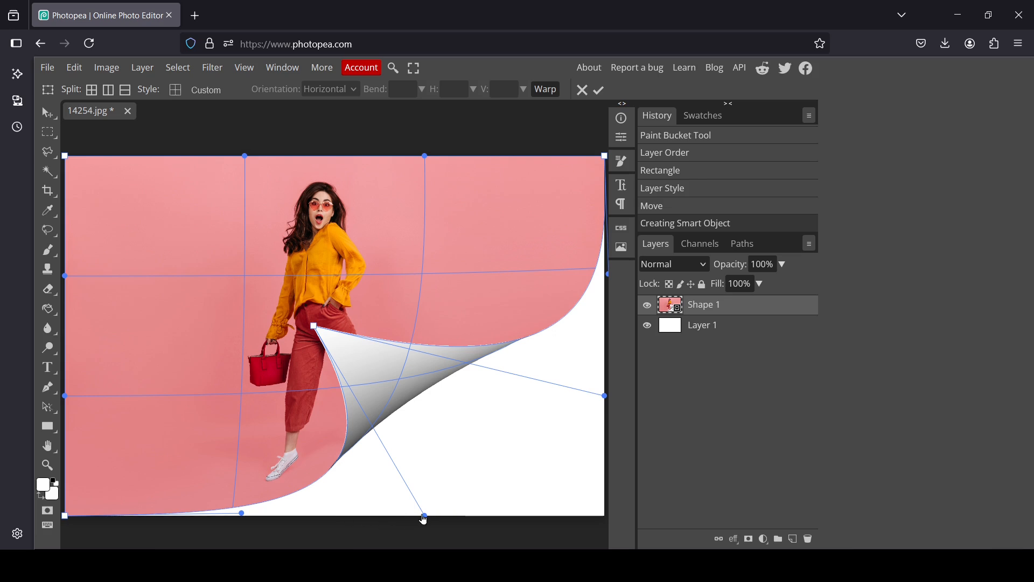
{"action": "left_click_drag", "start_coordinate": [424, 516], "coordinate": [419, 519]}
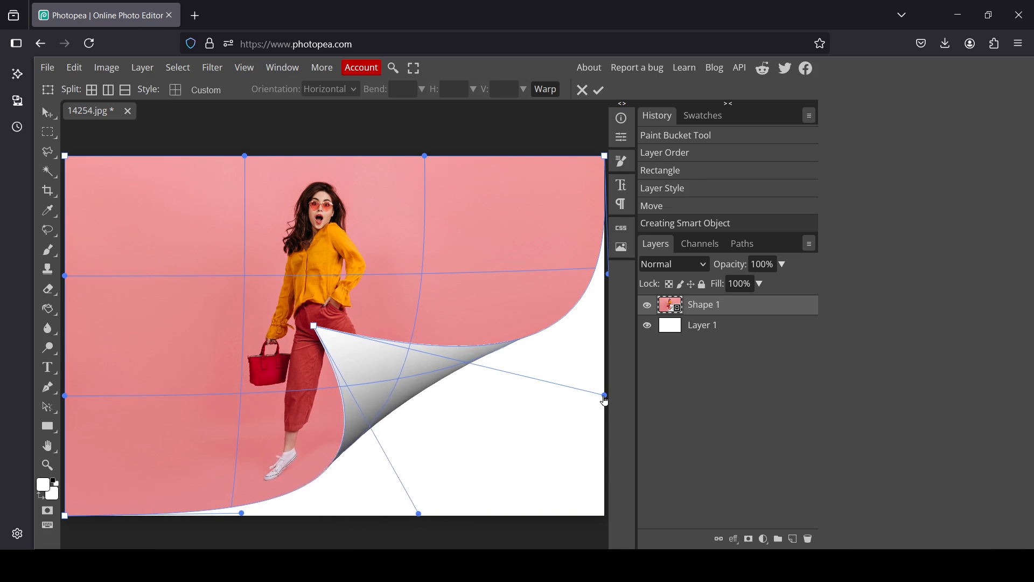
{"action": "left_click", "coordinate": [599, 90]}
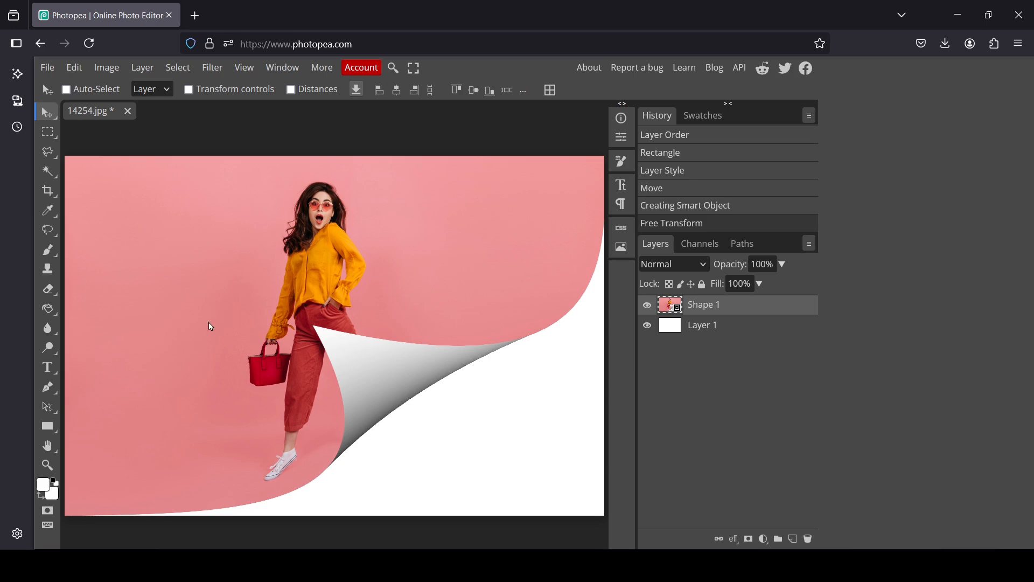
Step: Hide Layer 1 and select the curled gradient area of the Shape 1 layer with the Magic Wand in Unite mode
{"action": "left_click", "coordinate": [647, 326]}
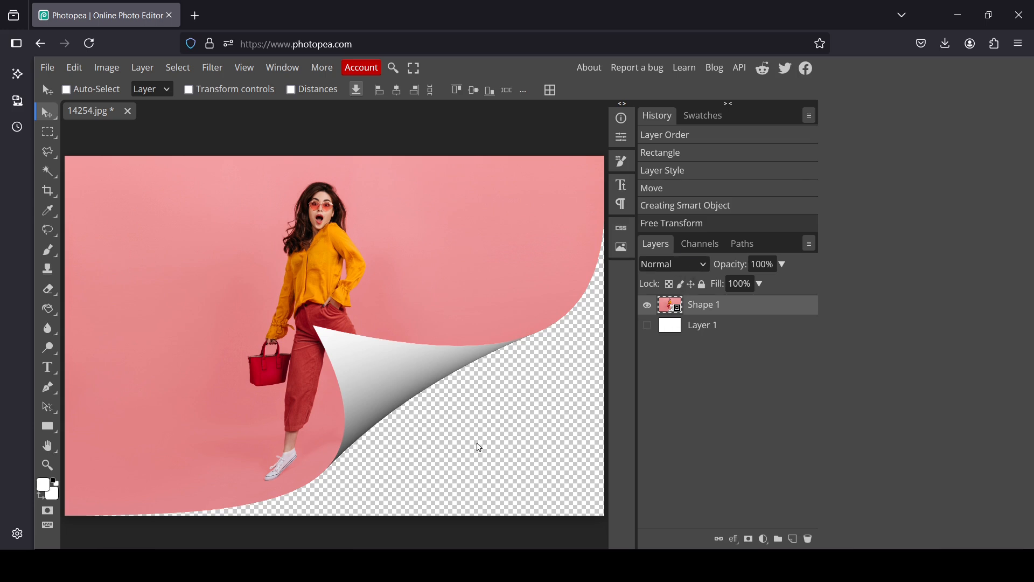
{"action": "left_click", "coordinate": [645, 310]}
{"action": "left_click", "coordinate": [644, 309]}
{"action": "left_click", "coordinate": [45, 172]}
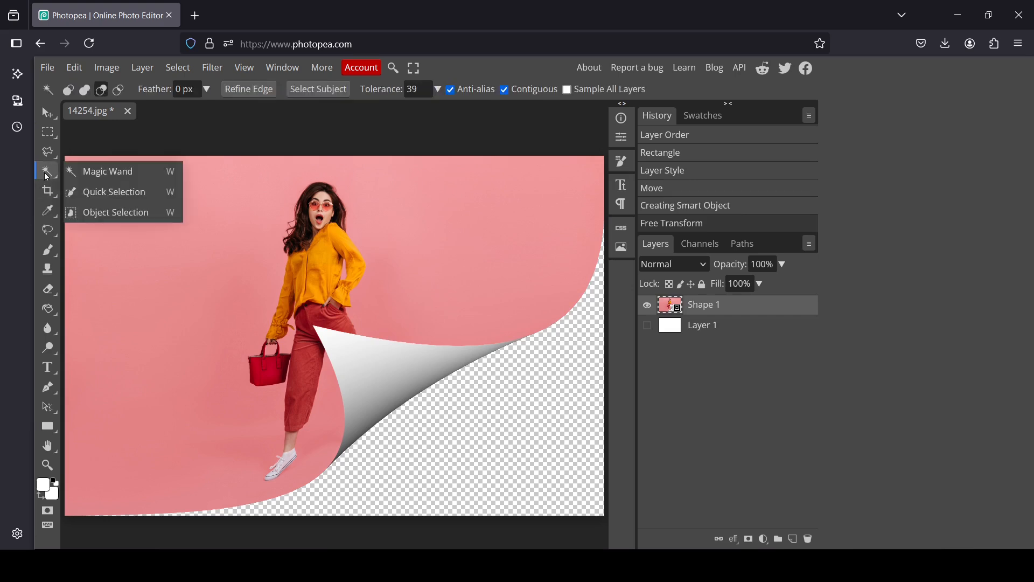
{"action": "left_click", "coordinate": [113, 183]}
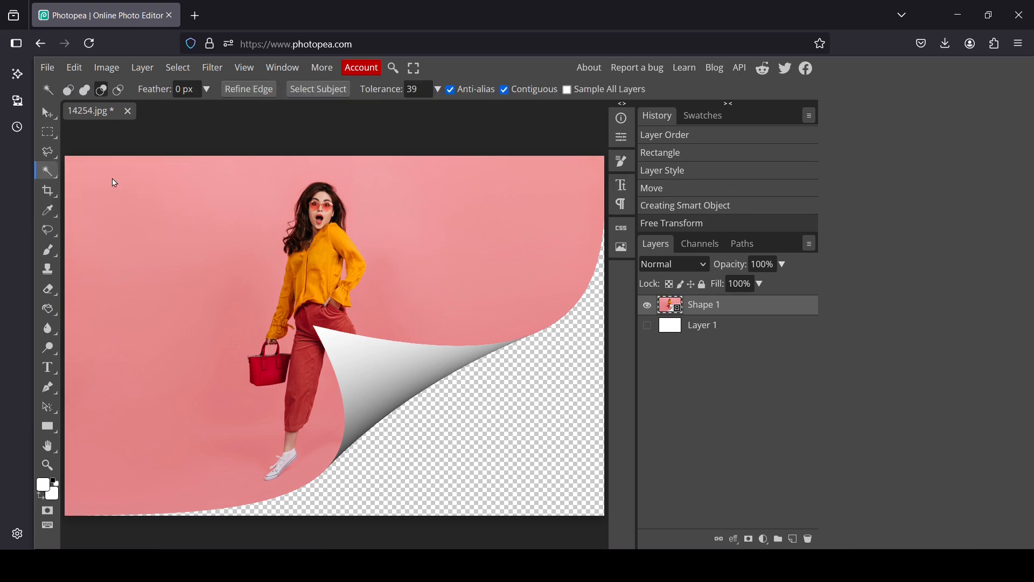
{"action": "left_click", "coordinate": [85, 90]}
{"action": "left_click", "coordinate": [341, 346]}
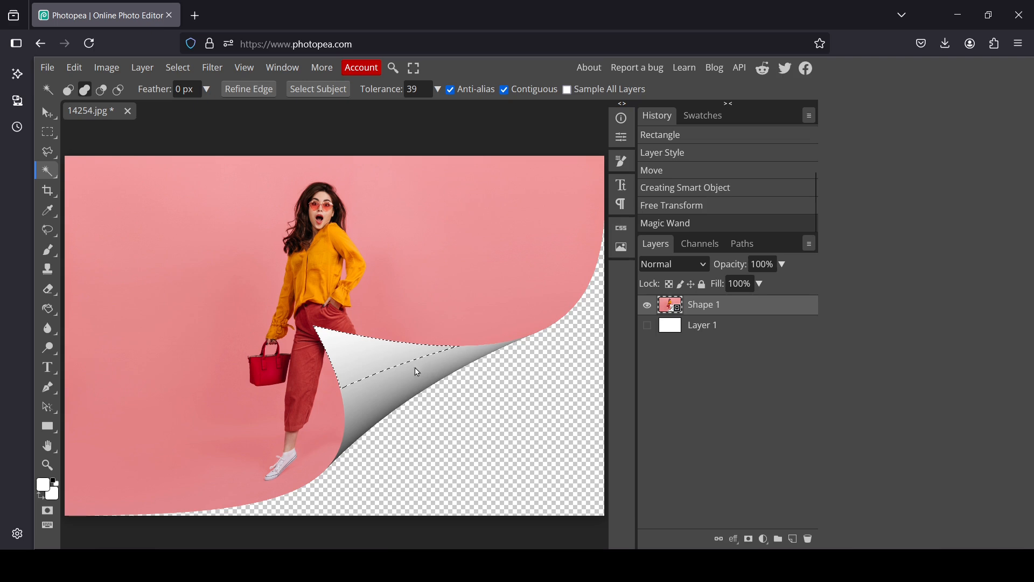
{"action": "left_click", "coordinate": [382, 387]}
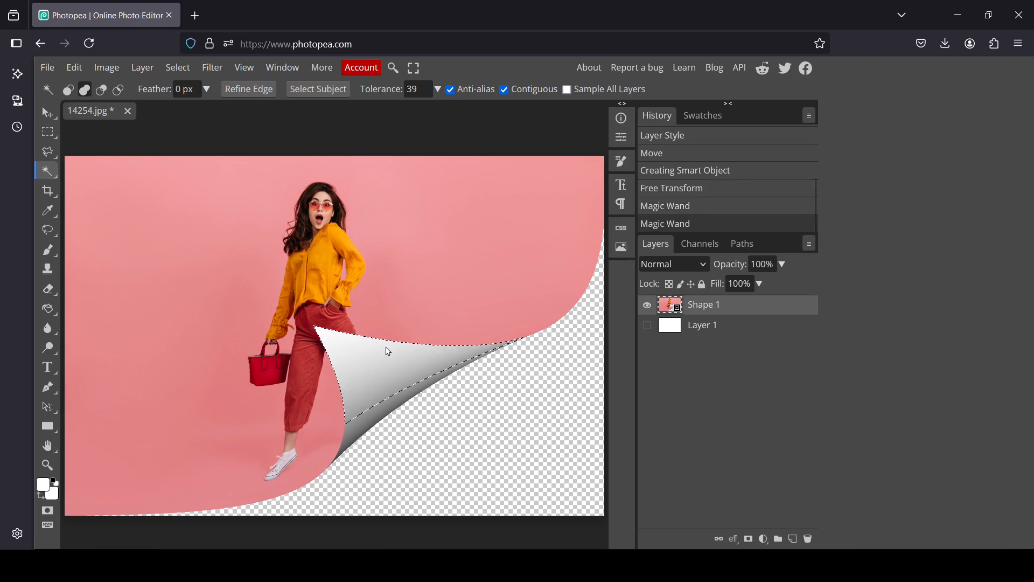
{"action": "left_click", "coordinate": [365, 427]}
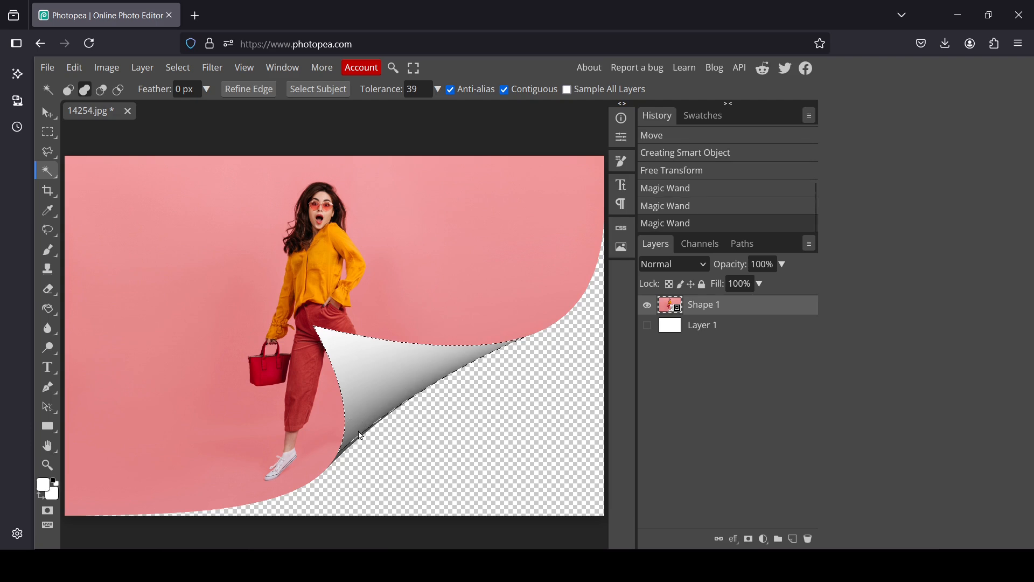
Step: Complete the Magic Wand selection of the curl, invert it, and subtract the transparent lower-right area so only the flat photo stays selected
{"action": "left_click", "coordinate": [361, 439]}
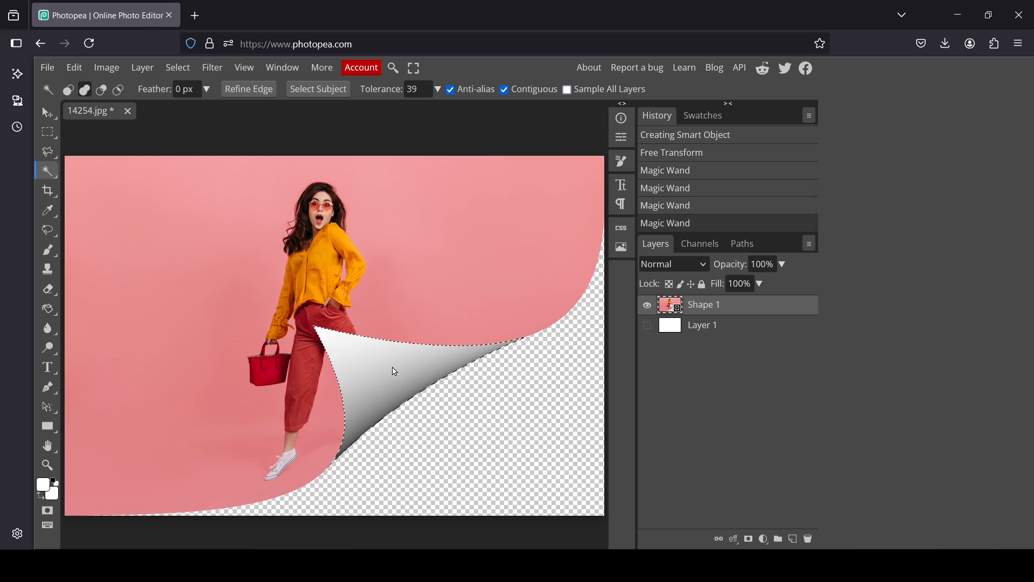
{"action": "left_click", "coordinate": [178, 68]}
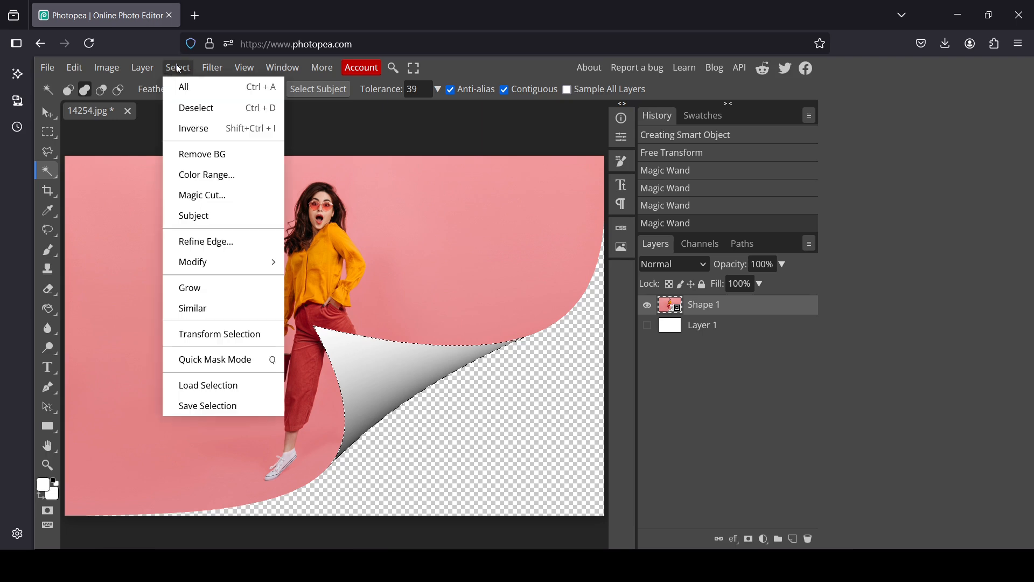
{"action": "left_click", "coordinate": [204, 130]}
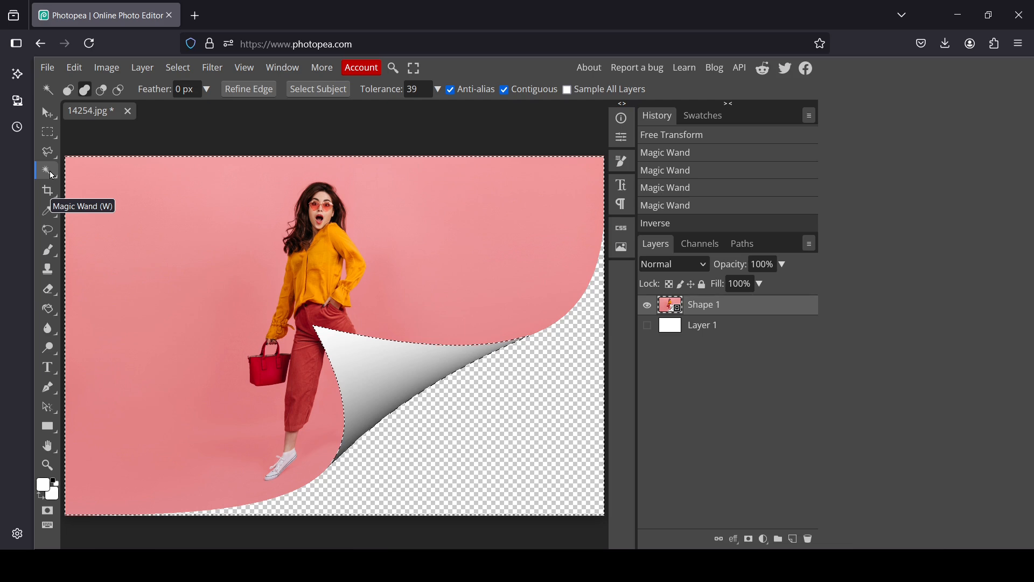
{"action": "left_click", "coordinate": [101, 90]}
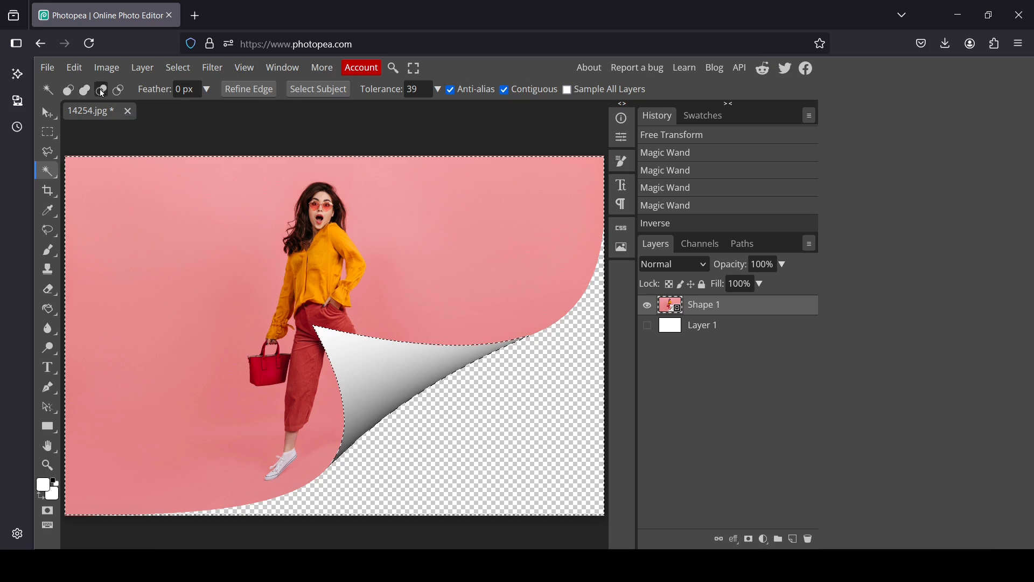
{"action": "left_click", "coordinate": [542, 429]}
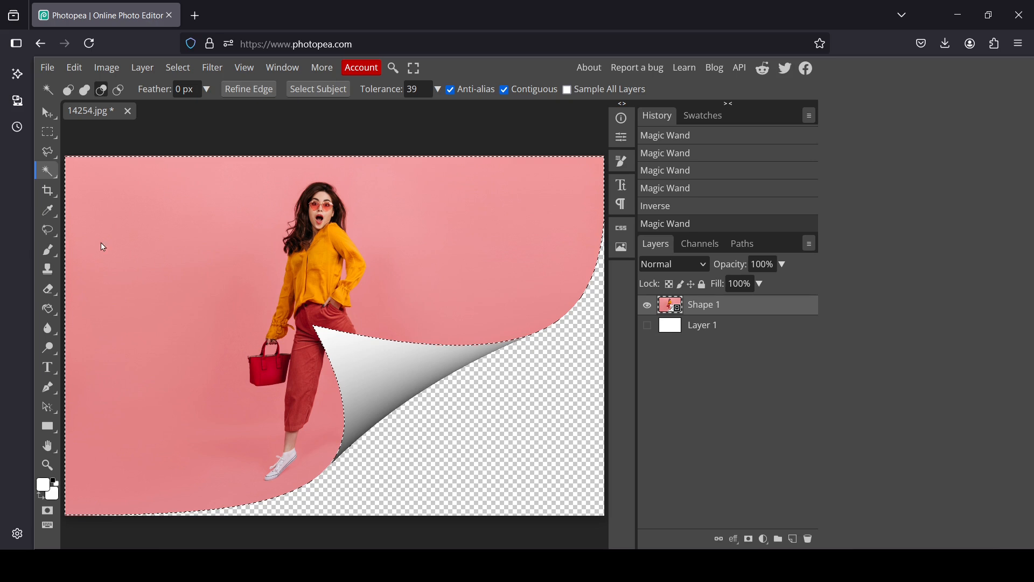
Step: Set up the Brush Tool with black foreground, a size of 253 px and a hardness of 31%
{"action": "left_click", "coordinate": [48, 251]}
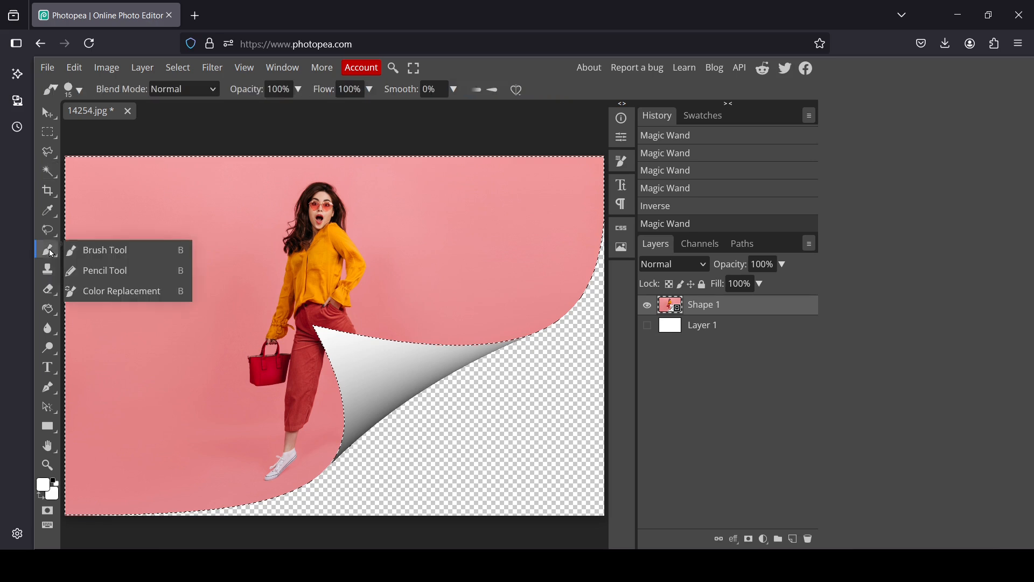
{"action": "left_click", "coordinate": [108, 249]}
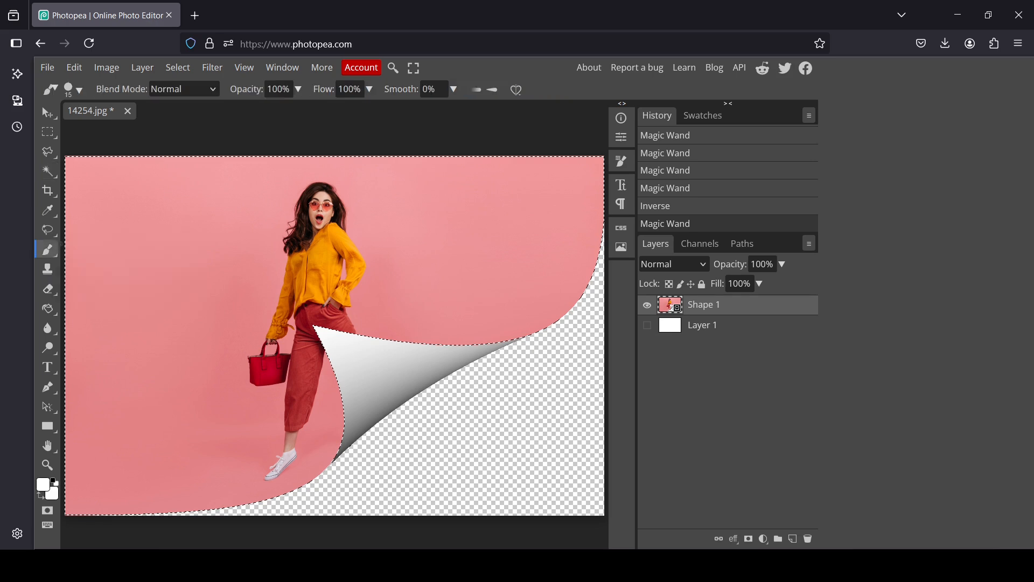
{"action": "left_click", "coordinate": [55, 484]}
{"action": "left_click", "coordinate": [71, 89]}
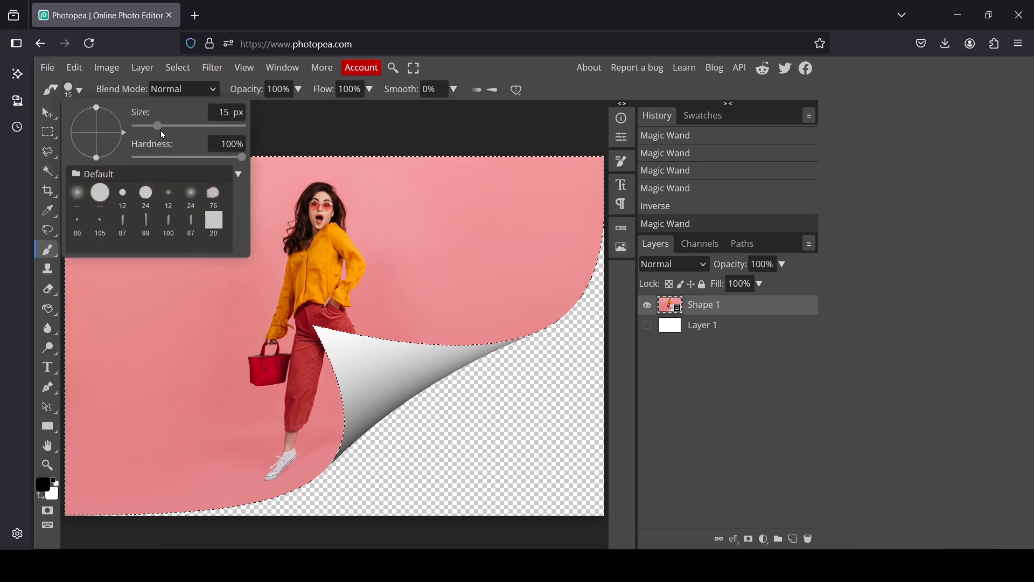
{"action": "left_click_drag", "start_coordinate": [158, 126], "coordinate": [212, 137]}
{"action": "left_click", "coordinate": [198, 127]}
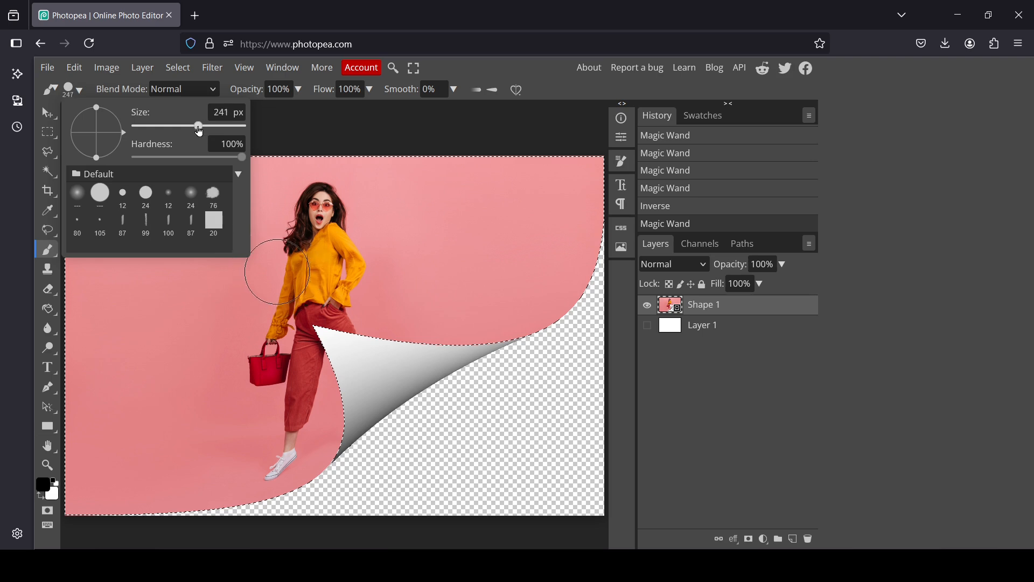
{"action": "left_click", "coordinate": [197, 127]}
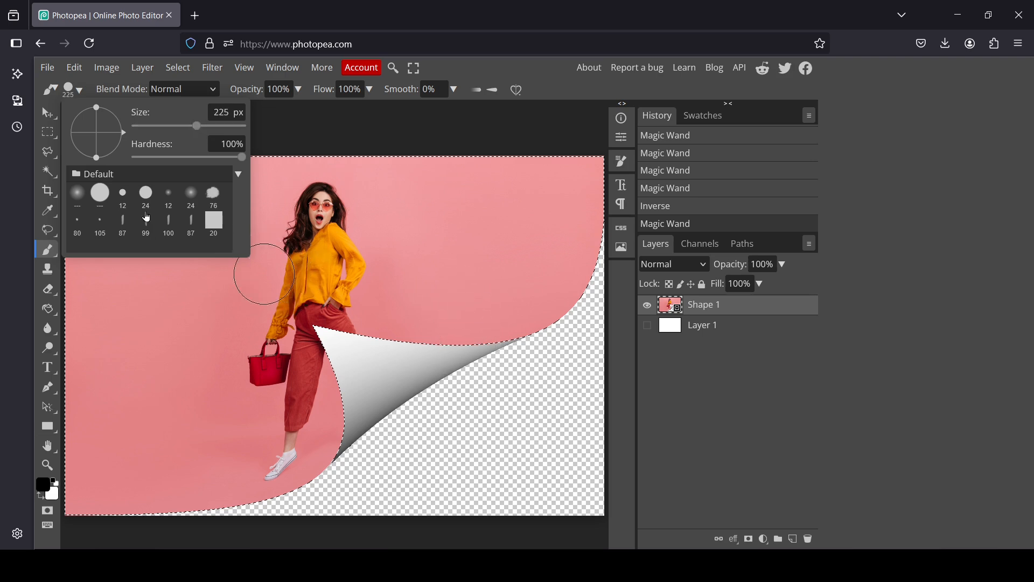
{"action": "mouse_move", "coordinate": [242, 157]}
{"action": "left_mouse_down"}
{"action": "mouse_move", "coordinate": [169, 158]}
{"action": "mouse_move", "coordinate": [210, 134]}
{"action": "mouse_move", "coordinate": [199, 134]}
{"action": "left_mouse_up"}
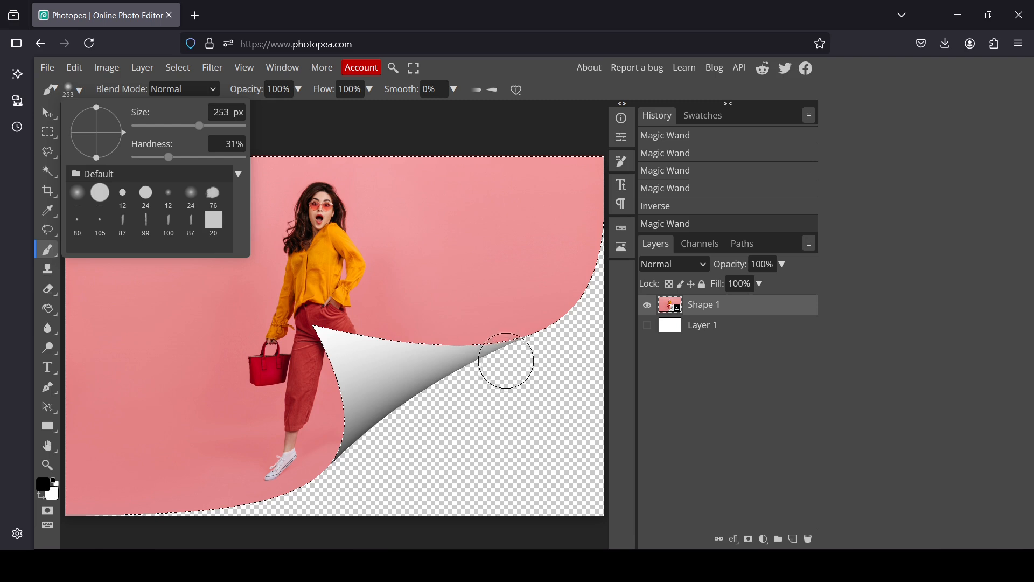
{"action": "left_click", "coordinate": [712, 415]}
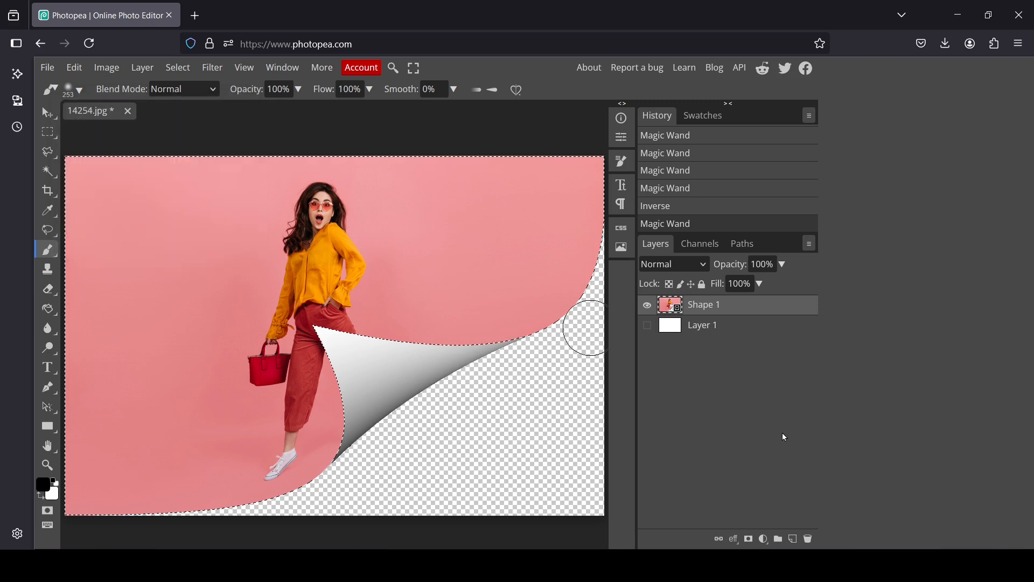
Step: Add a new layer above Shape 1 and paint black shadow strokes along the curl's upper and left edges within the selection
{"action": "left_click", "coordinate": [793, 541]}
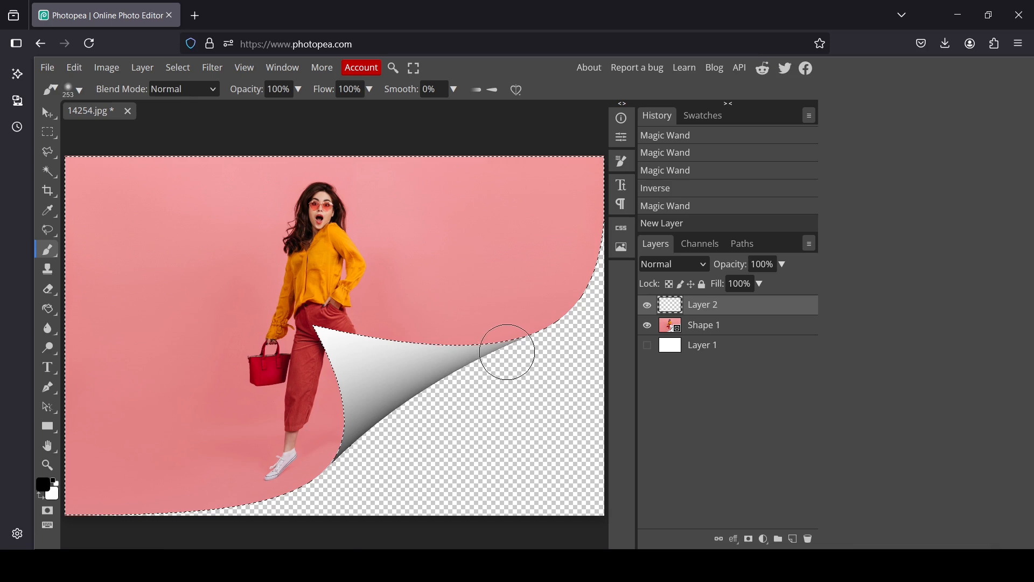
{"action": "mouse_move", "coordinate": [507, 351]}
{"action": "left_mouse_down"}
{"action": "mouse_move", "coordinate": [422, 358]}
{"action": "mouse_move", "coordinate": [324, 342]}
{"action": "mouse_move", "coordinate": [348, 385]}
{"action": "mouse_move", "coordinate": [347, 464]}
{"action": "left_mouse_up"}
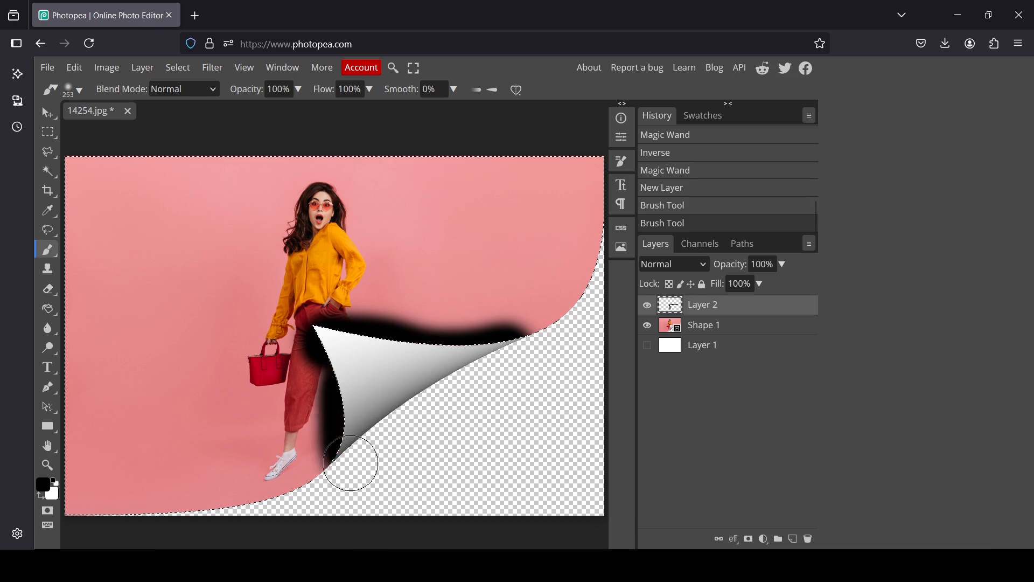
{"action": "left_click_drag", "start_coordinate": [345, 378], "coordinate": [346, 372]}
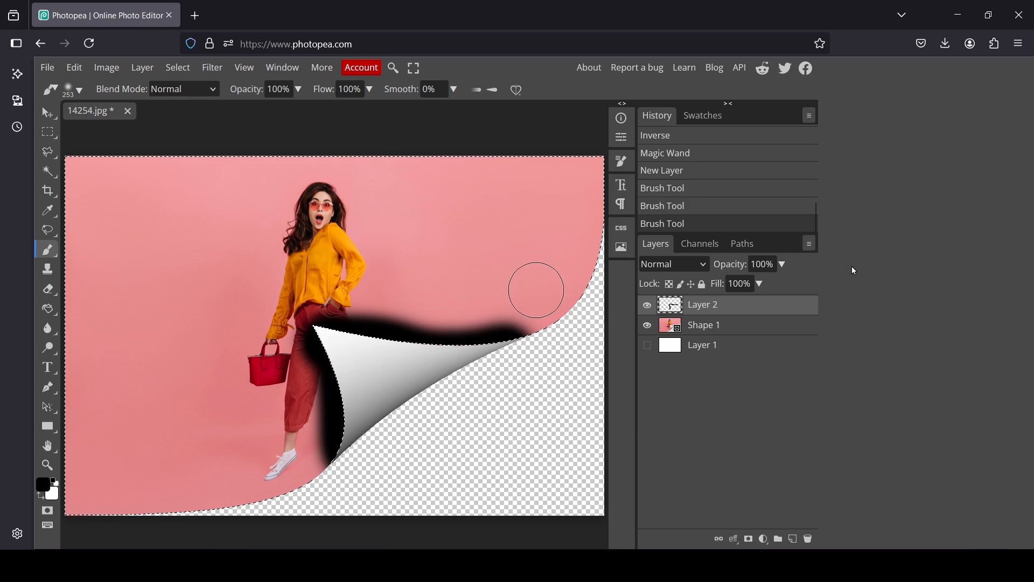
Step: Lower the painted shadow layer's opacity to 4% and deselect the photo area
{"action": "left_click", "coordinate": [781, 265]}
{"action": "left_click_drag", "start_coordinate": [774, 282], "coordinate": [720, 291]}
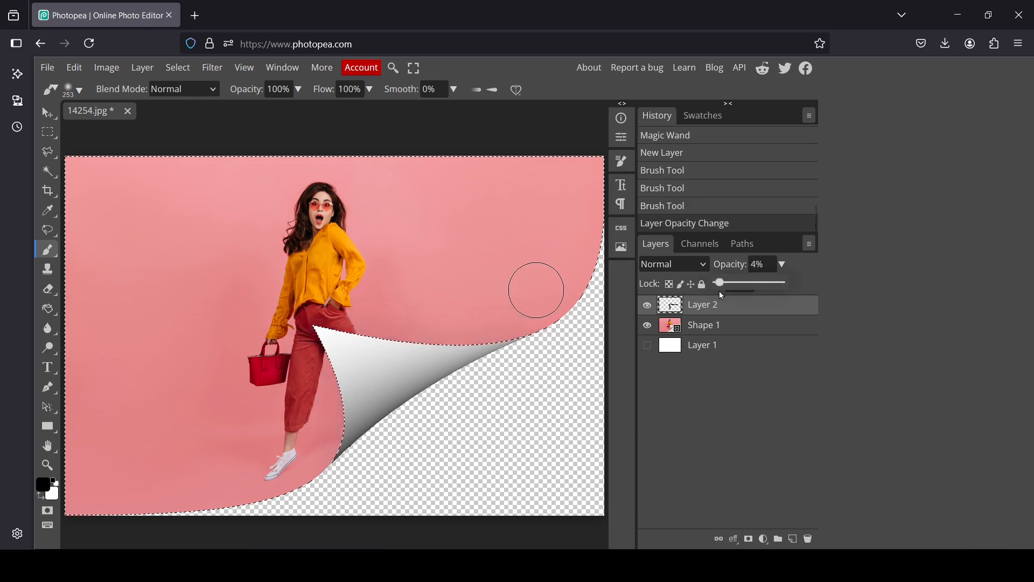
{"action": "left_click", "coordinate": [761, 380]}
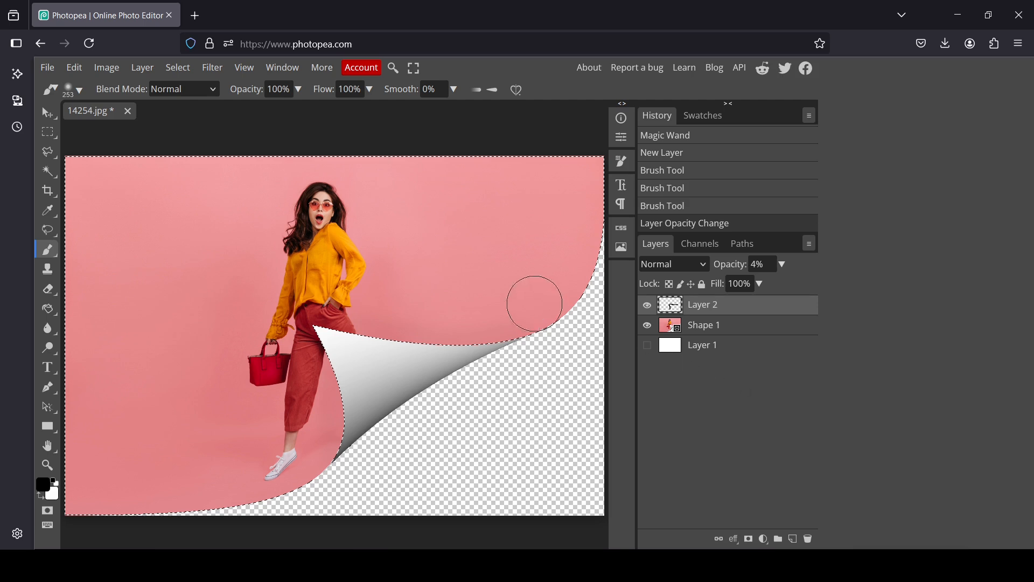
{"action": "left_click", "coordinate": [174, 68]}
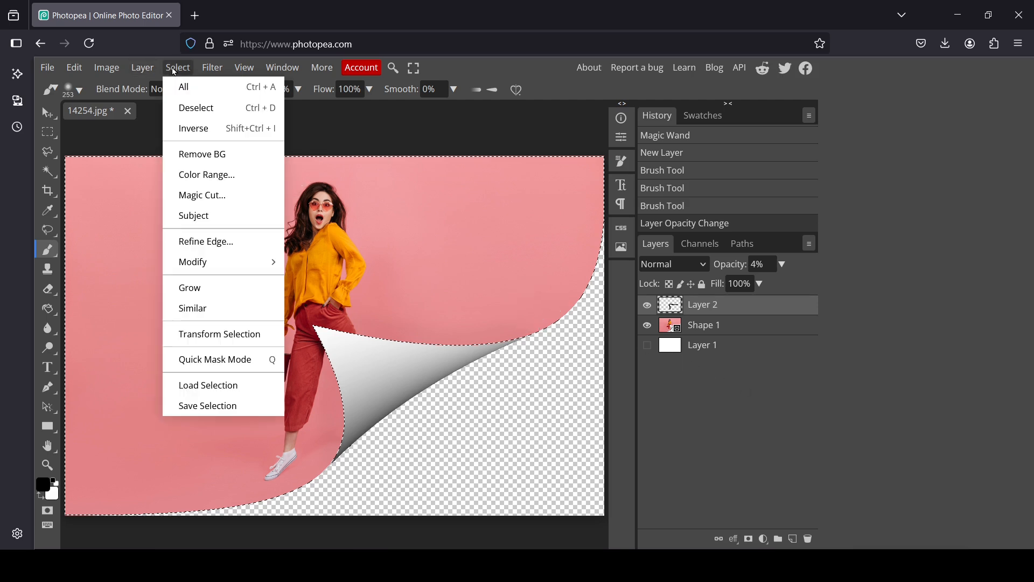
{"action": "left_click", "coordinate": [203, 113]}
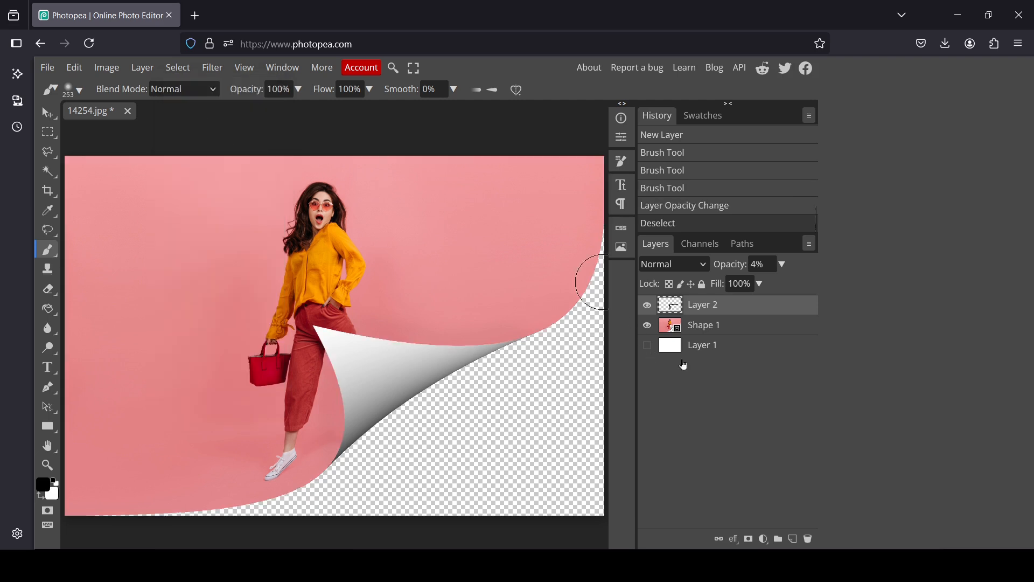
Step: Show the white Layer 1 beneath the curl and make Shape 1 the active layer
{"action": "left_click", "coordinate": [671, 332]}
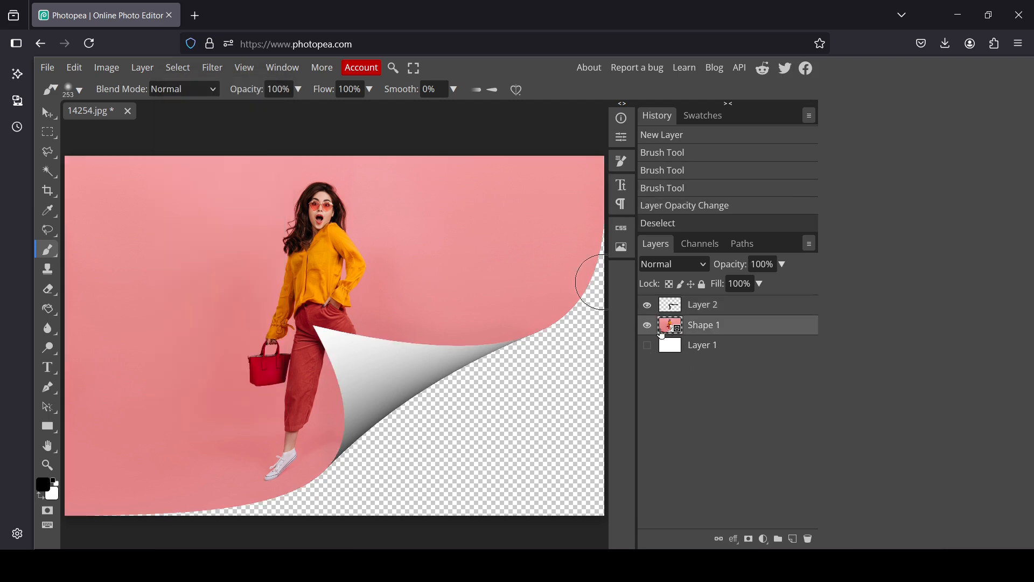
{"action": "left_click", "coordinate": [649, 327]}
{"action": "left_click", "coordinate": [649, 327]}
{"action": "left_click", "coordinate": [649, 348]}
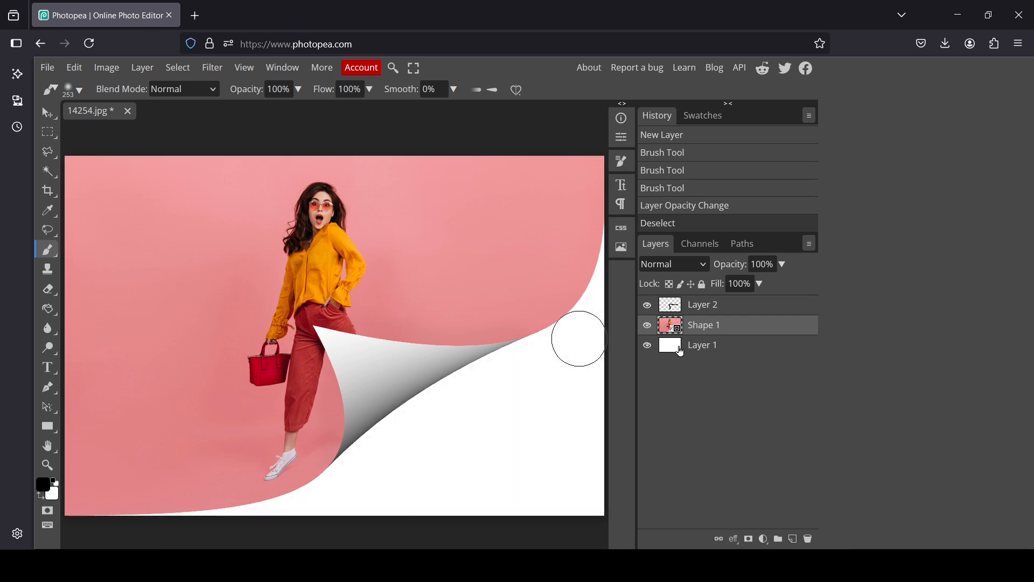
{"action": "left_click", "coordinate": [673, 351]}
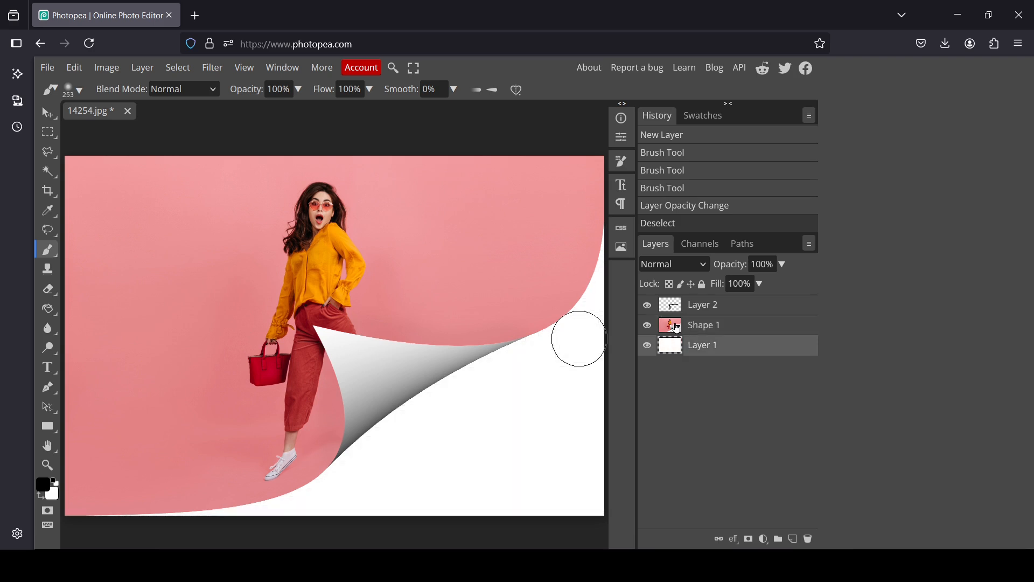
{"action": "left_click", "coordinate": [676, 328]}
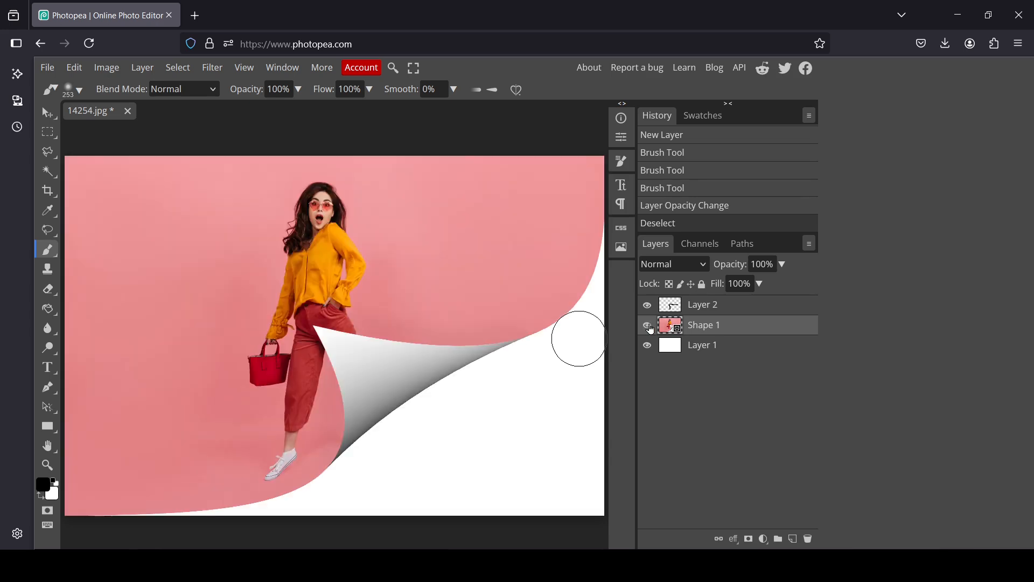
Step: Add a Drop Shadow to the Shape 1 layer and set its angle to 143°
{"action": "right_click", "coordinate": [669, 328]}
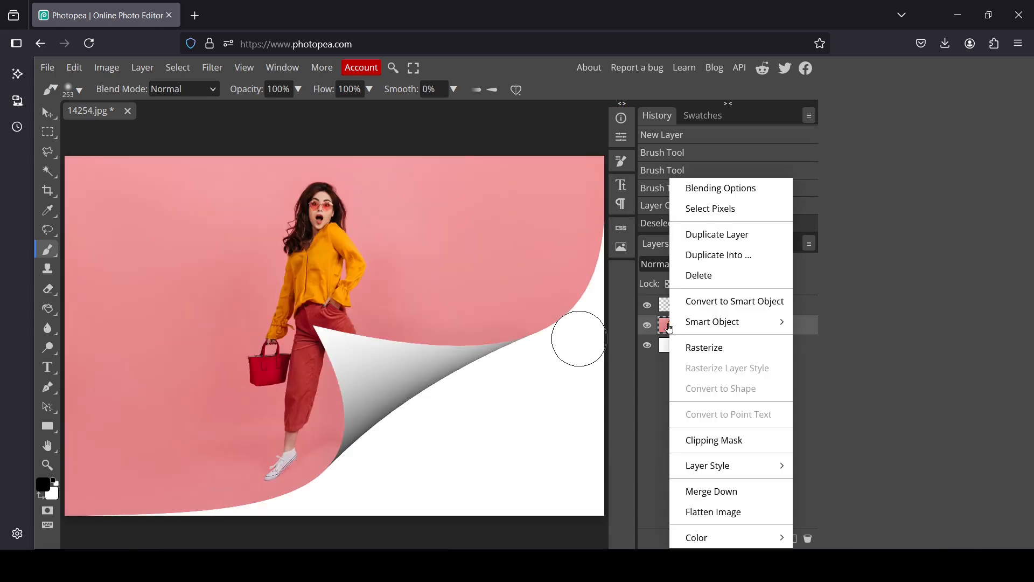
{"action": "left_click", "coordinate": [731, 201]}
{"action": "left_click_drag", "start_coordinate": [412, 167], "coordinate": [858, 160]}
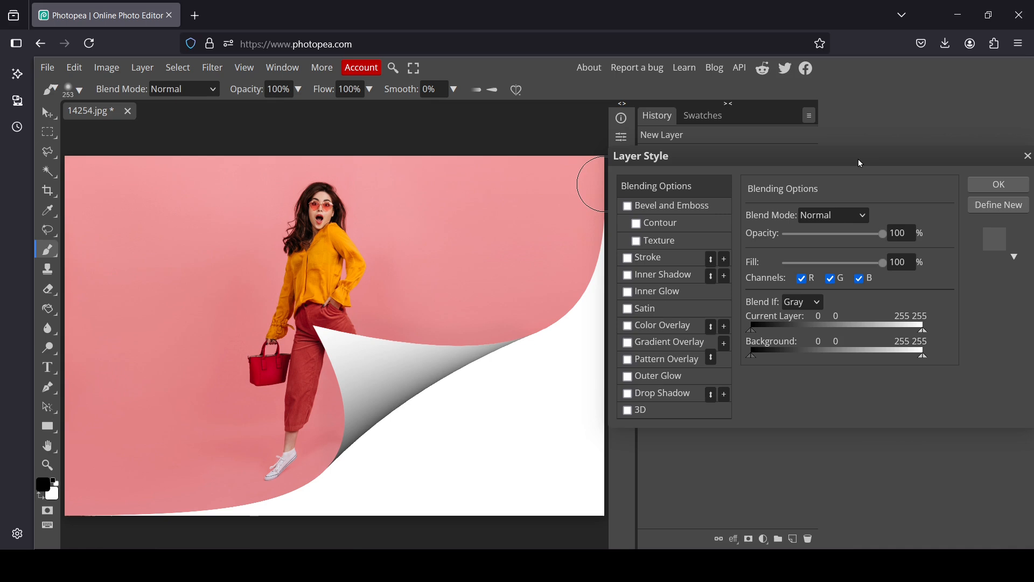
{"action": "left_click", "coordinate": [659, 392]}
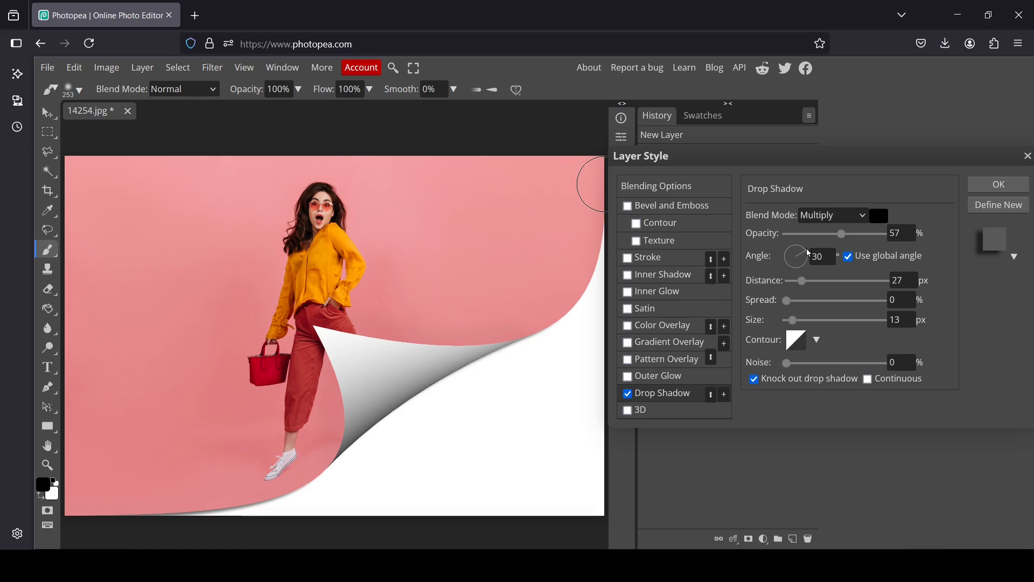
{"action": "left_click_drag", "start_coordinate": [807, 255], "coordinate": [787, 254]}
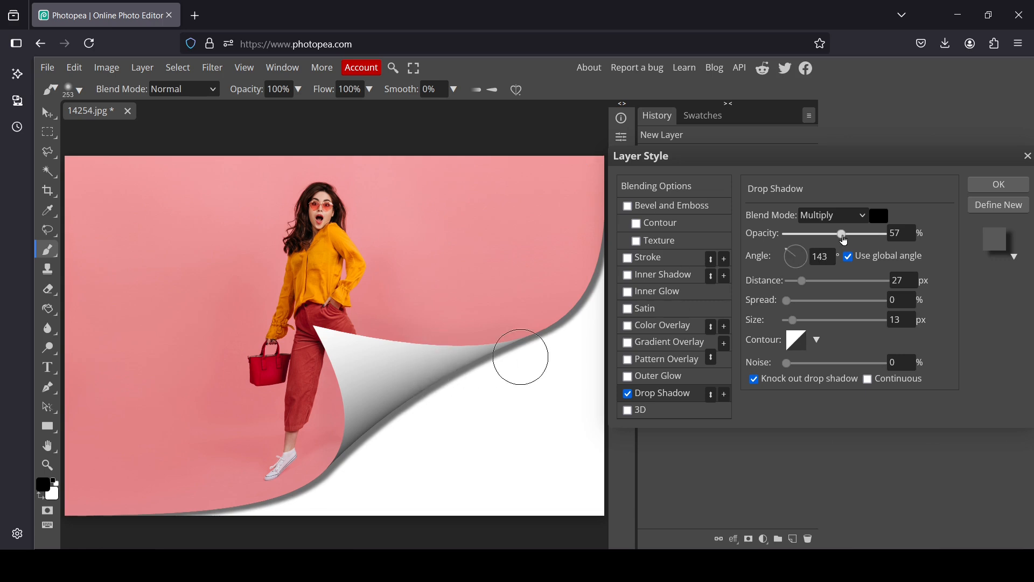
Step: Set the drop shadow's opacity to 58%, distance to 9 px and size to 48 px, and apply the layer style
{"action": "mouse_move", "coordinate": [844, 238]}
{"action": "left_mouse_down"}
{"action": "mouse_move", "coordinate": [824, 244]}
{"action": "mouse_move", "coordinate": [845, 237]}
{"action": "left_mouse_up"}
{"action": "left_click_drag", "start_coordinate": [802, 281], "coordinate": [831, 301]}
{"action": "left_click_drag", "start_coordinate": [856, 300], "coordinate": [812, 327]}
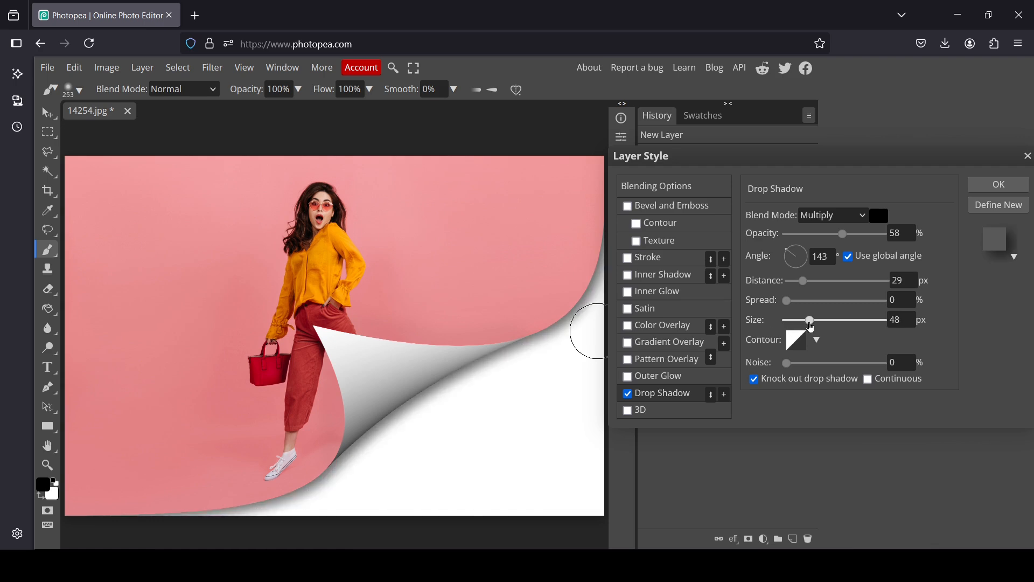
{"action": "left_click_drag", "start_coordinate": [803, 282], "coordinate": [795, 284]}
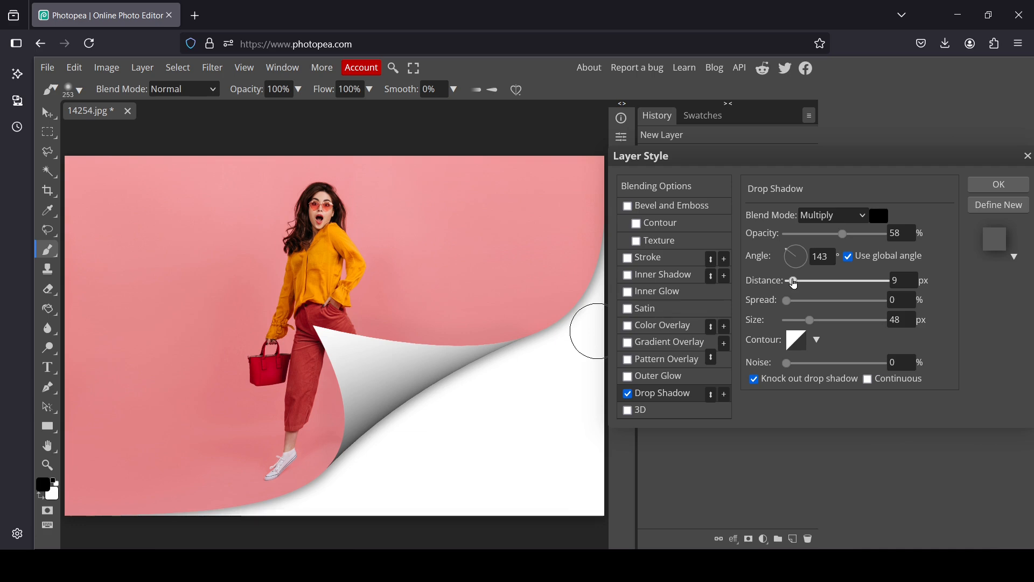
{"action": "left_click", "coordinate": [998, 185]}
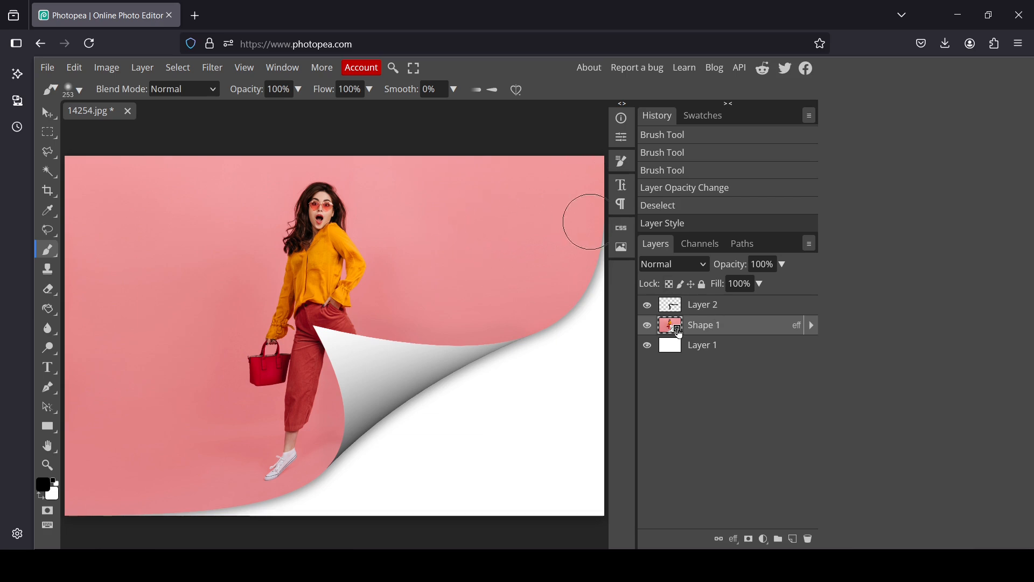
Step: Open the Shape 1 smart object's contents, compare it with the main document, and check its layers by toggling their visibility
{"action": "double_click", "coordinate": [678, 333]}
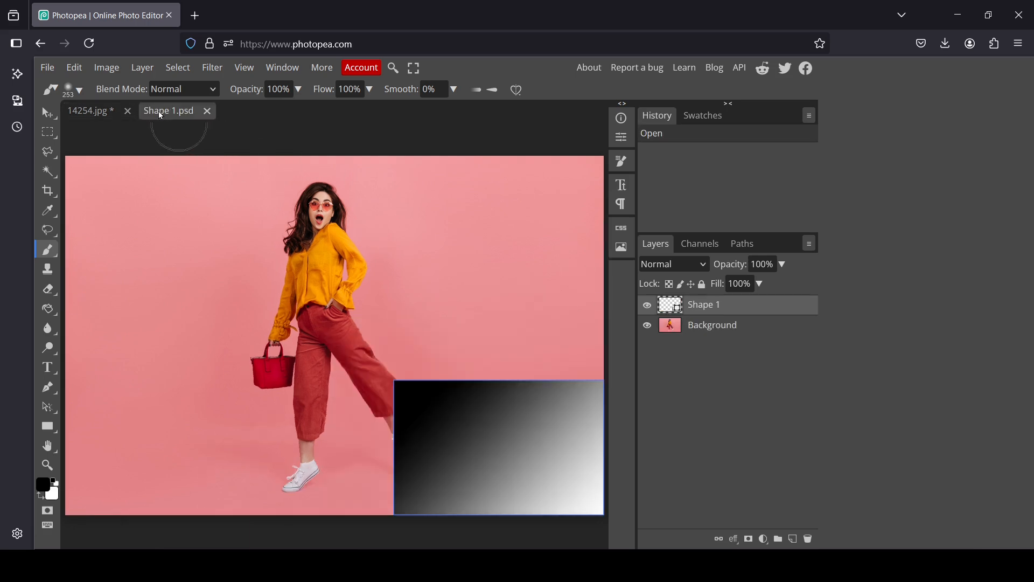
{"action": "left_click", "coordinate": [92, 112]}
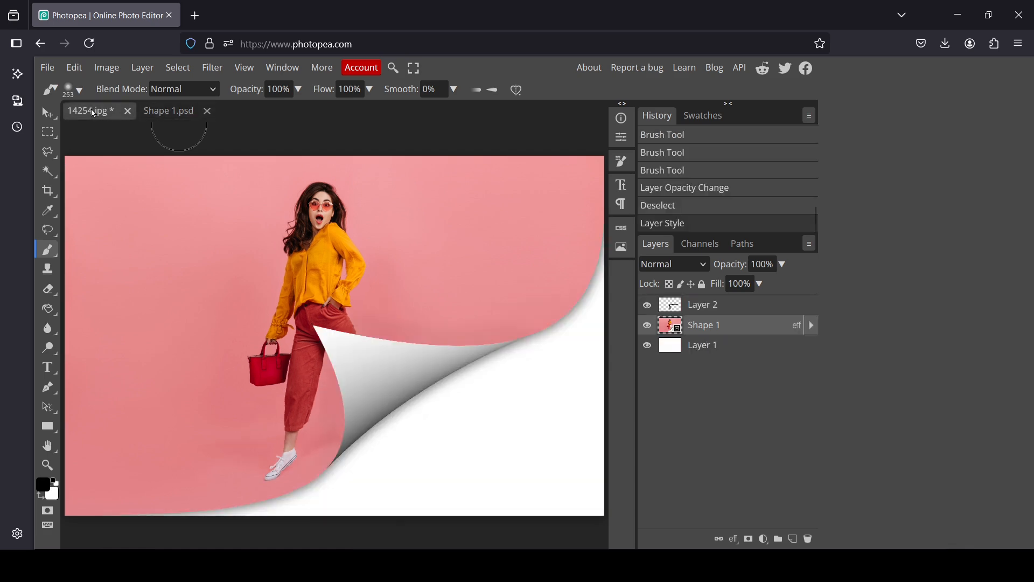
{"action": "left_click", "coordinate": [164, 115]}
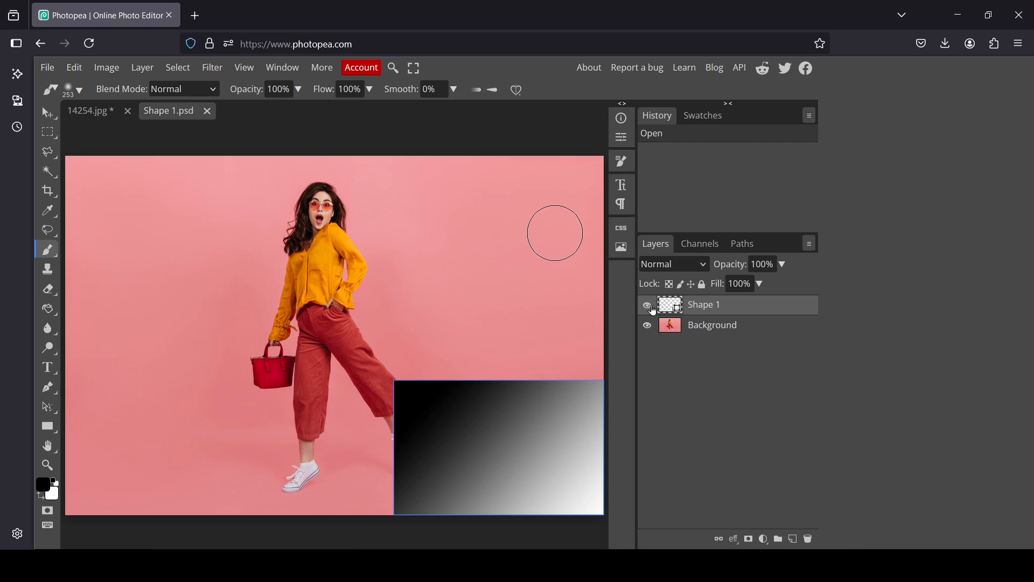
{"action": "left_click", "coordinate": [647, 305]}
{"action": "left_click", "coordinate": [648, 305]}
{"action": "left_click", "coordinate": [651, 331]}
{"action": "left_click", "coordinate": [650, 331]}
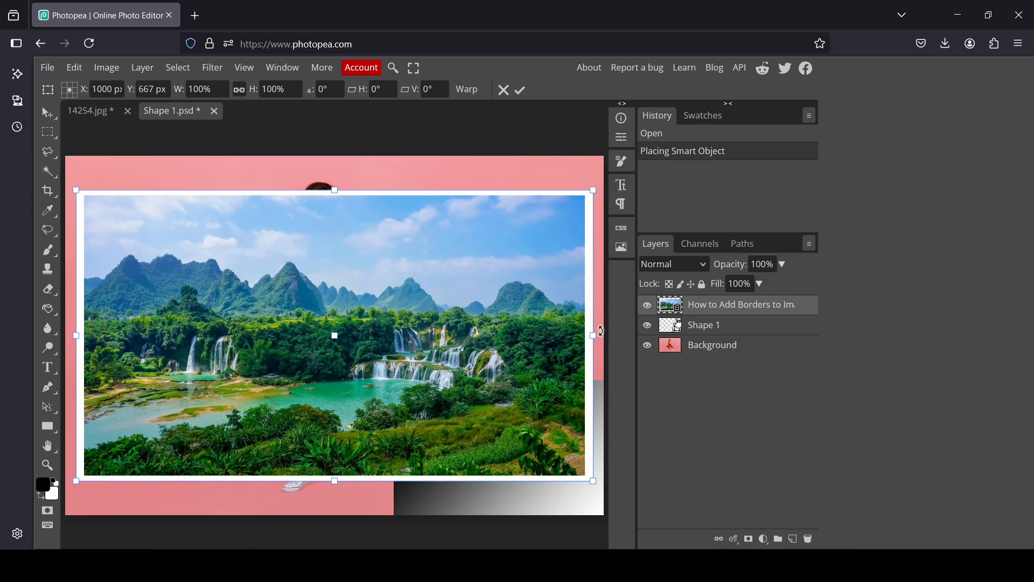
Step: Apply the placement of the bordered waterfall landscape image above the Shape 1 layer and toggle its visibility
{"action": "left_click", "coordinate": [652, 308]}
{"action": "left_click", "coordinate": [652, 308]}
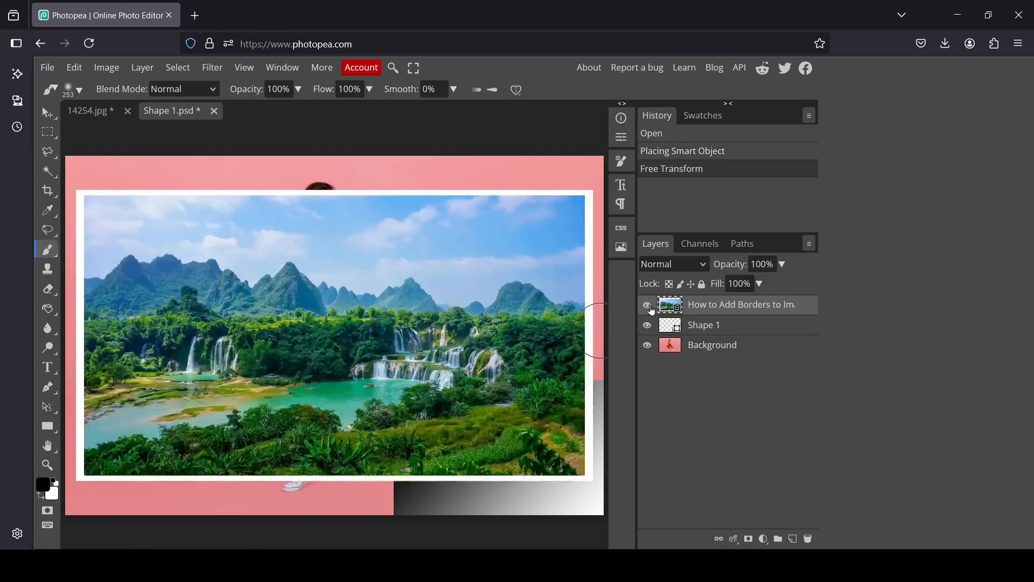
Step: Place the waterfall landscape layer directly below the Shape 1 layer and scale it to about 134.4% so it covers the whole canvas
{"action": "left_click_drag", "start_coordinate": [672, 311], "coordinate": [674, 330]}
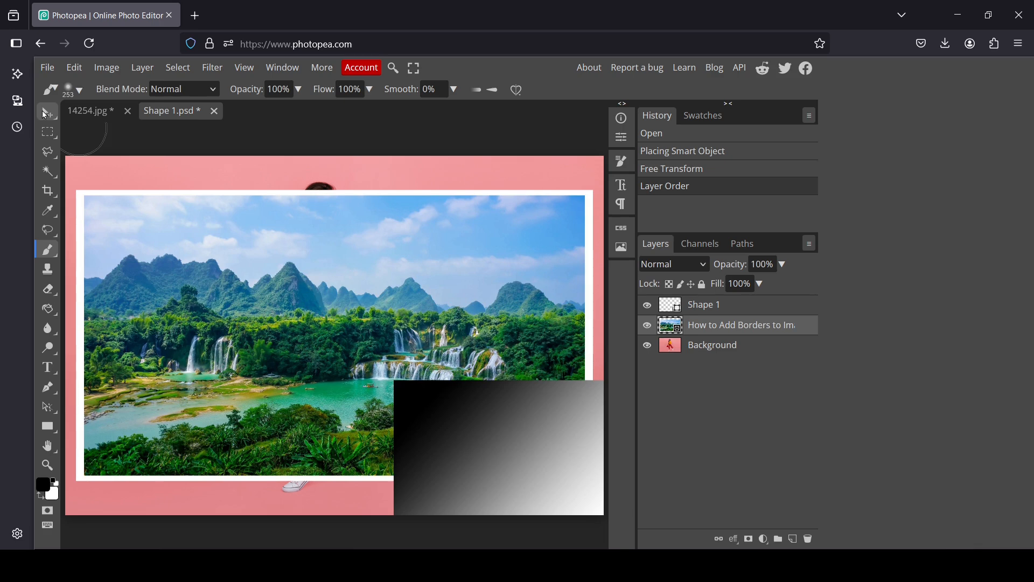
{"action": "left_click", "coordinate": [47, 113]}
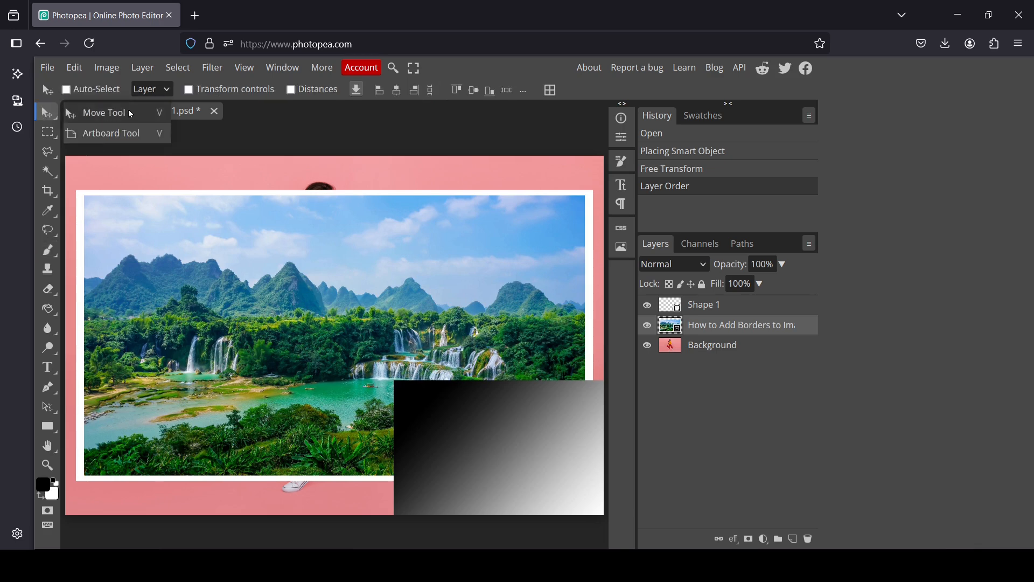
{"action": "left_click", "coordinate": [220, 93]}
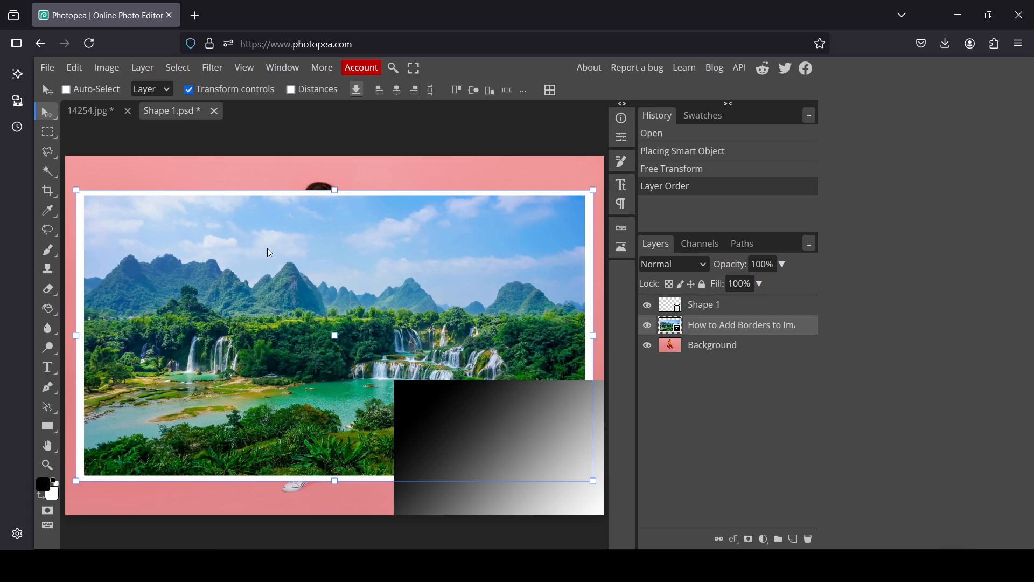
{"action": "left_click_drag", "start_coordinate": [268, 249], "coordinate": [255, 215]}
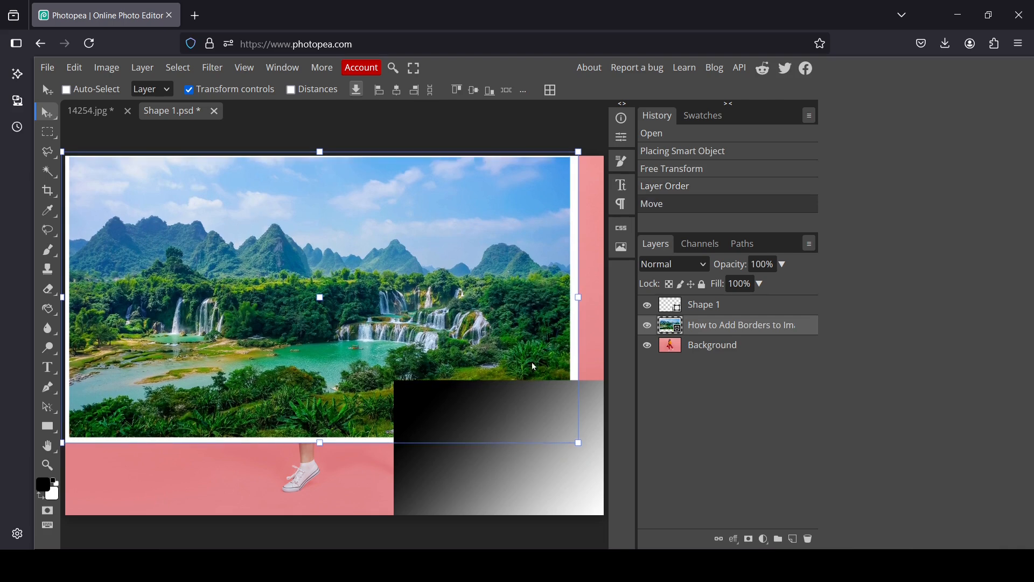
{"action": "left_click_drag", "start_coordinate": [580, 444], "coordinate": [752, 560]}
{"action": "left_click_drag", "start_coordinate": [454, 281], "coordinate": [418, 267]}
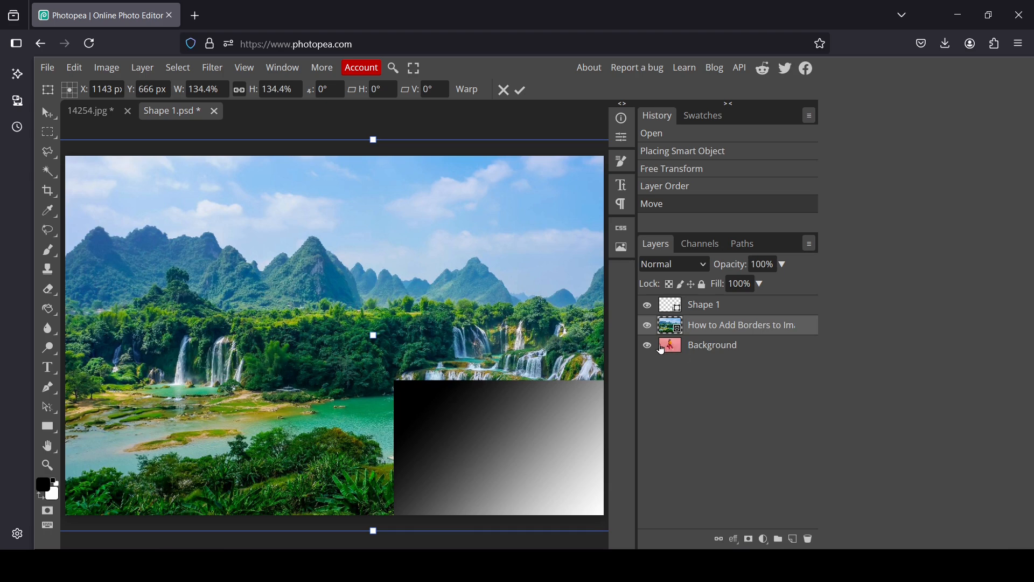
{"action": "key", "text": "Return"}
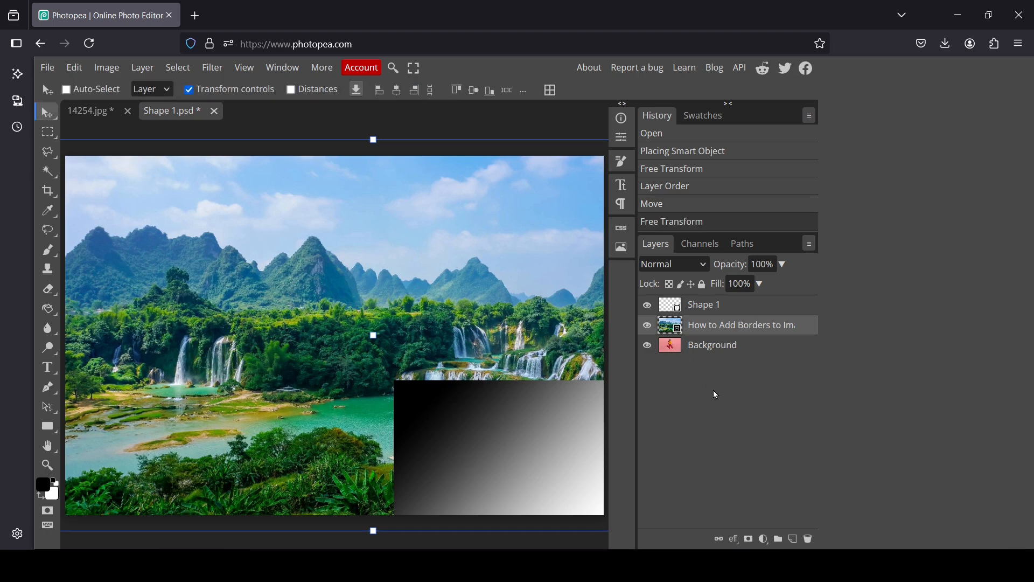
Step: Save the edited smart object contents with the Shape 1 layer selected and close Shape 1.psd to return to the main document
{"action": "left_click", "coordinate": [701, 306]}
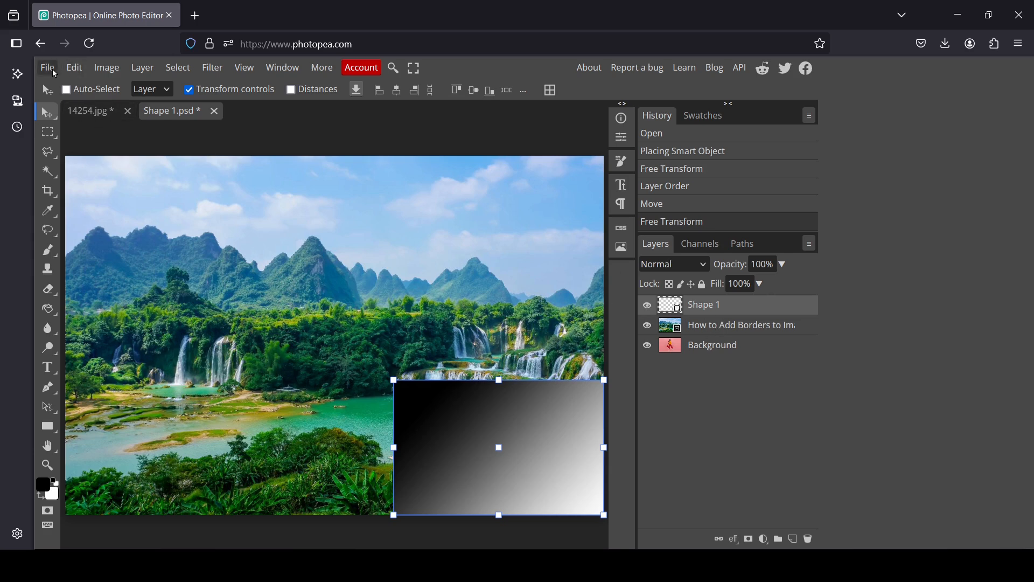
{"action": "left_click", "coordinate": [53, 69]}
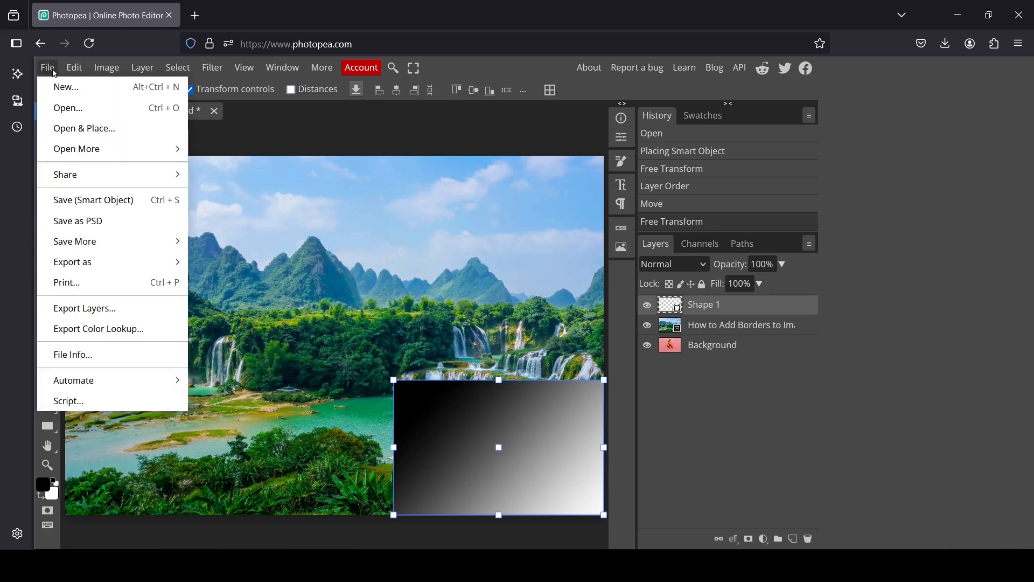
{"action": "left_click", "coordinate": [136, 202]}
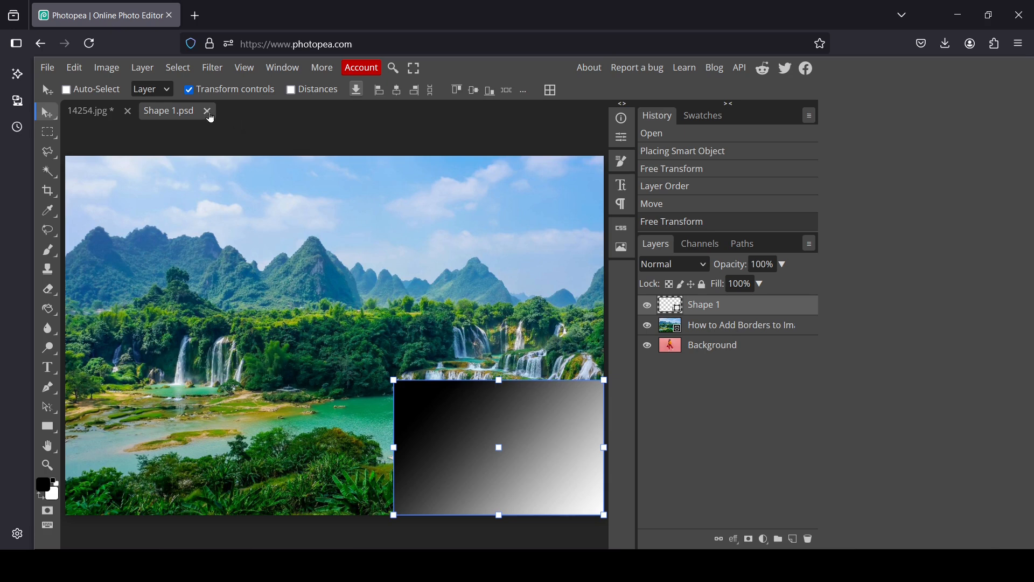
{"action": "left_click", "coordinate": [207, 111]}
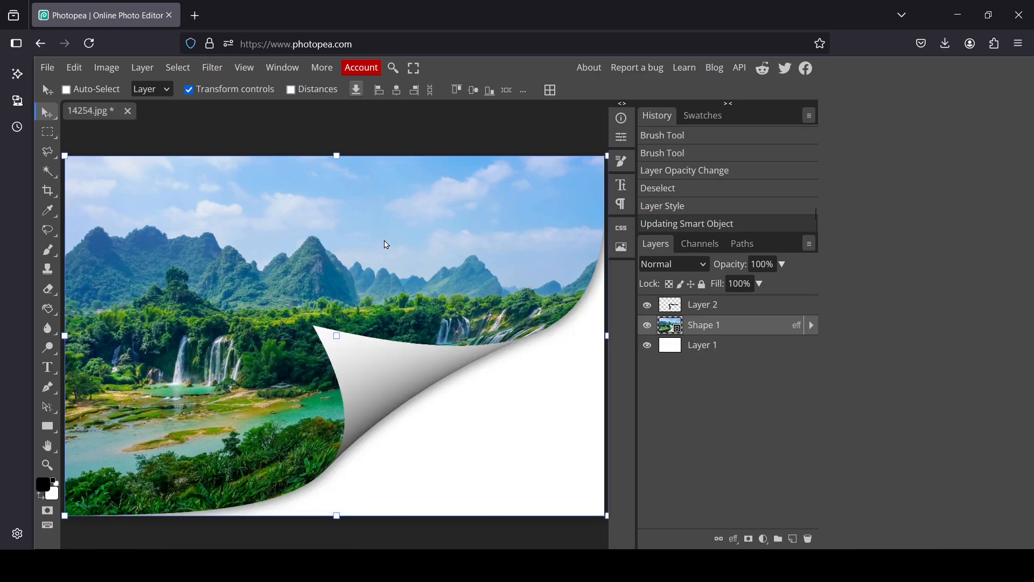
Step: Turn off the transform controls and stamp all visible layers into a new merged layer above Layer 2
{"action": "left_click", "coordinate": [240, 93]}
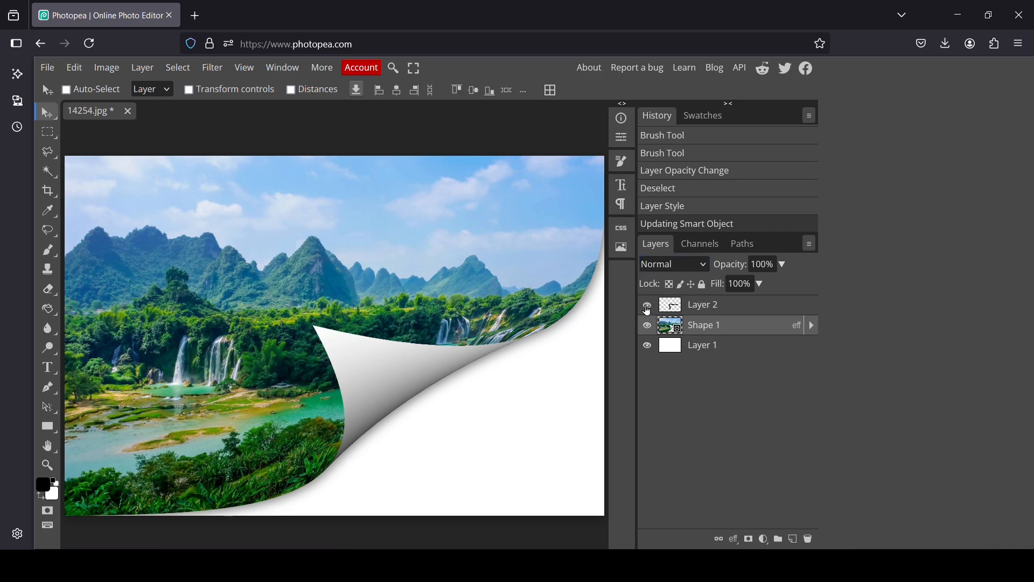
{"action": "left_click", "coordinate": [691, 309]}
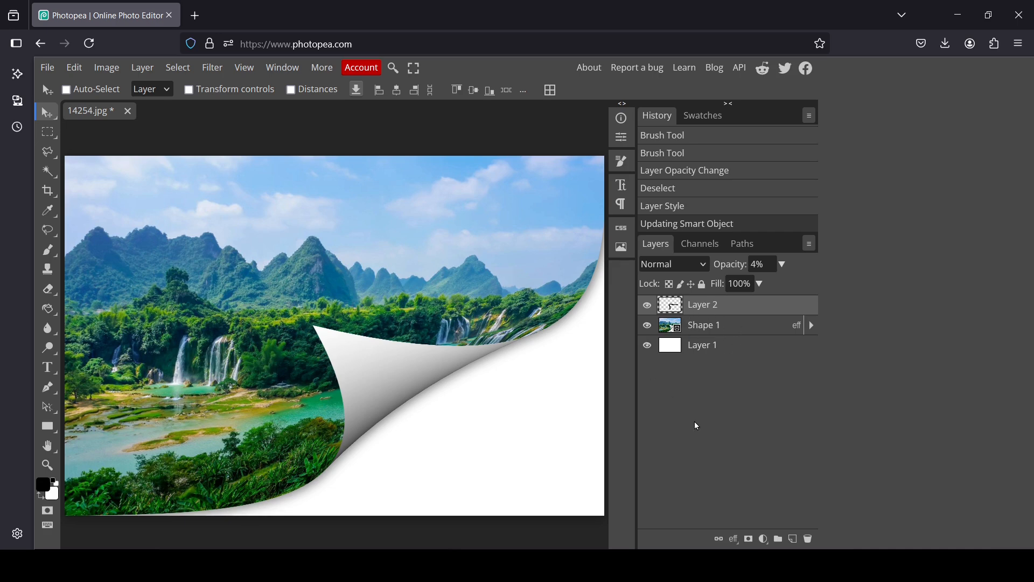
{"action": "key", "text": "ctrl"}
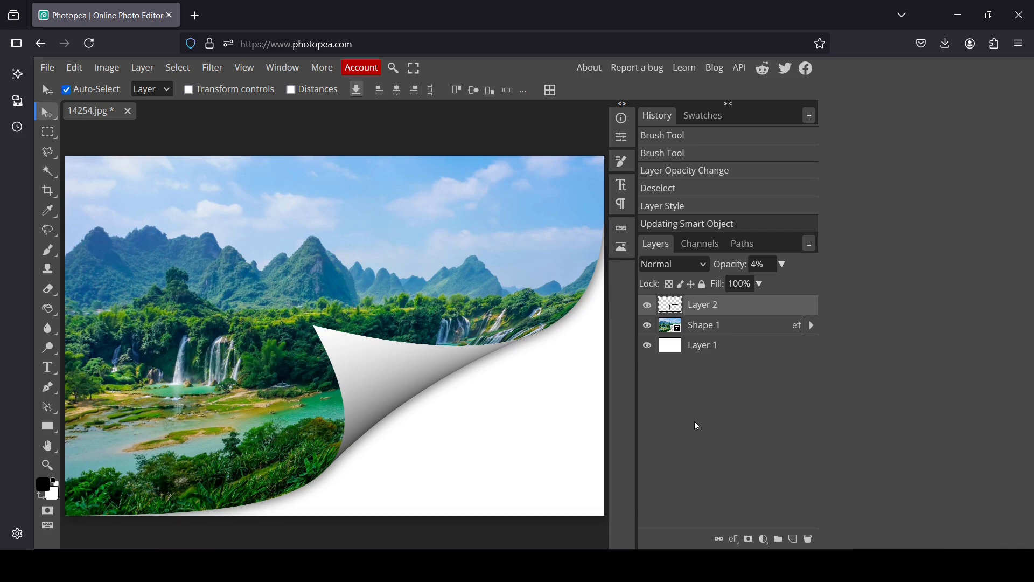
{"action": "key", "text": "ctrl+shift+alt+e"}
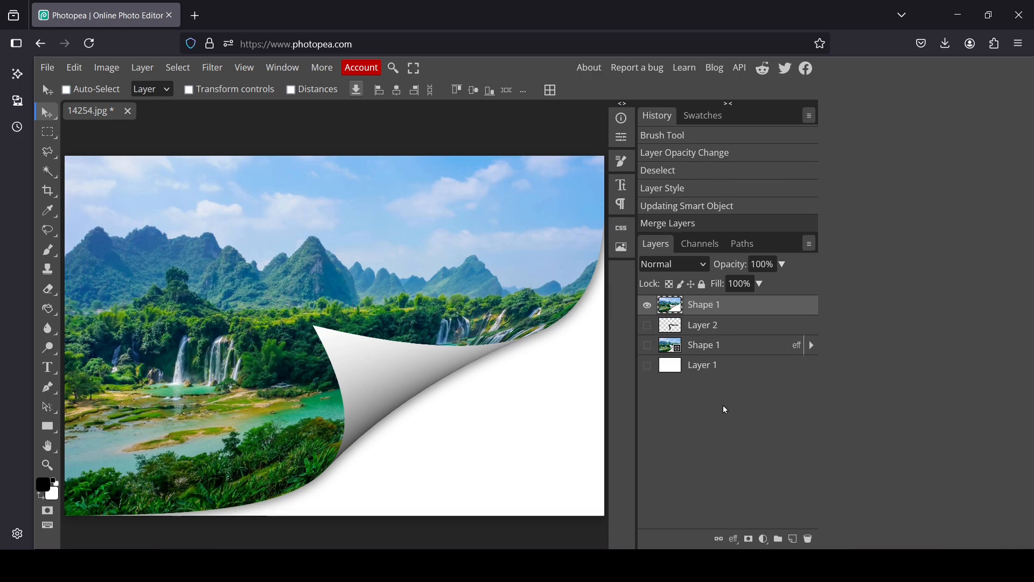